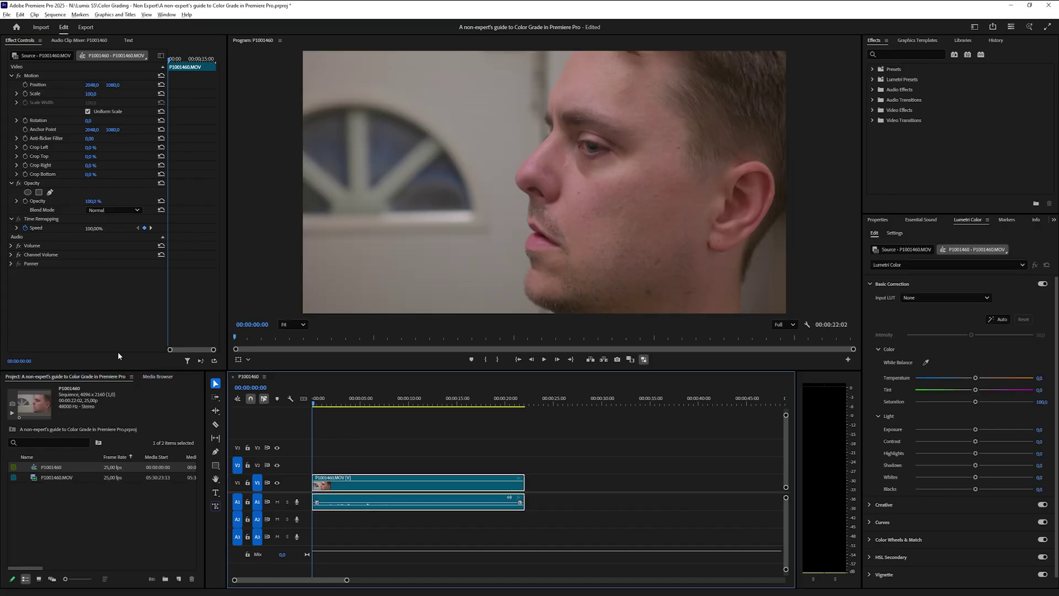
Inspect the clip's colour management settings, toggling automatic log colour management off and back on
click(442, 458)
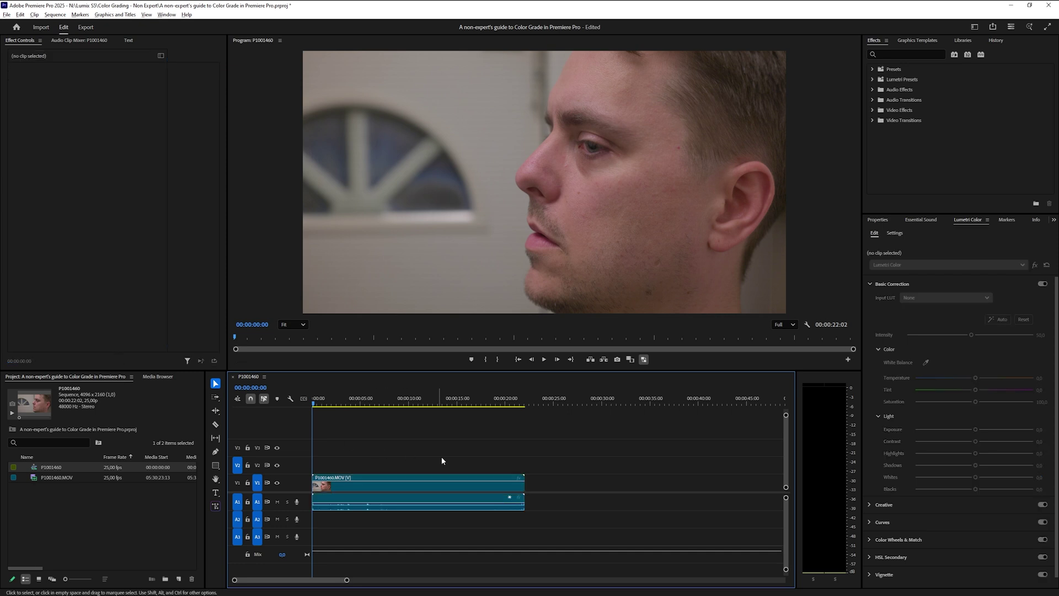
click(452, 494)
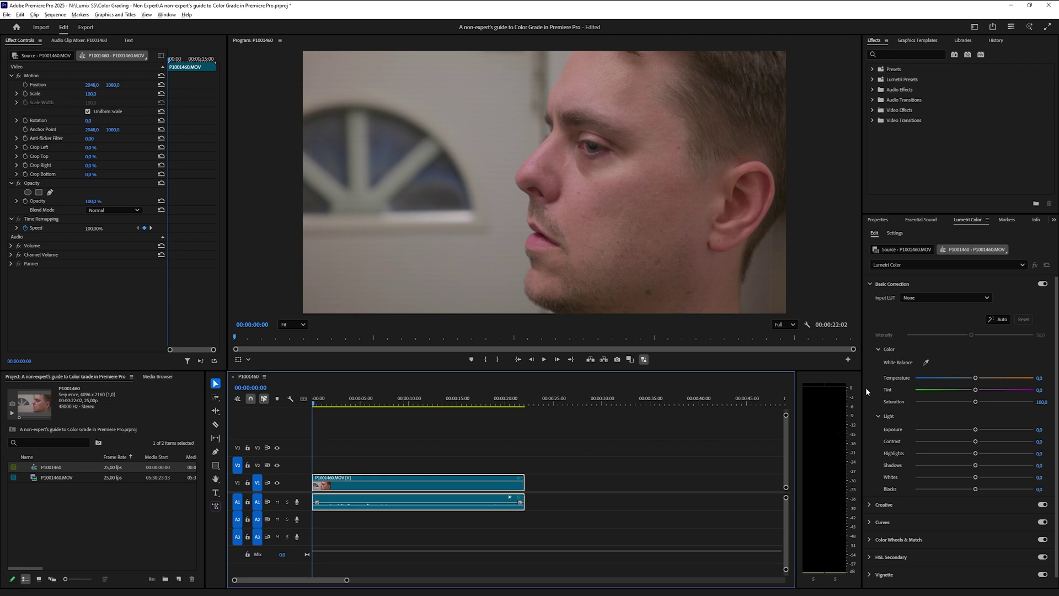
click(895, 232)
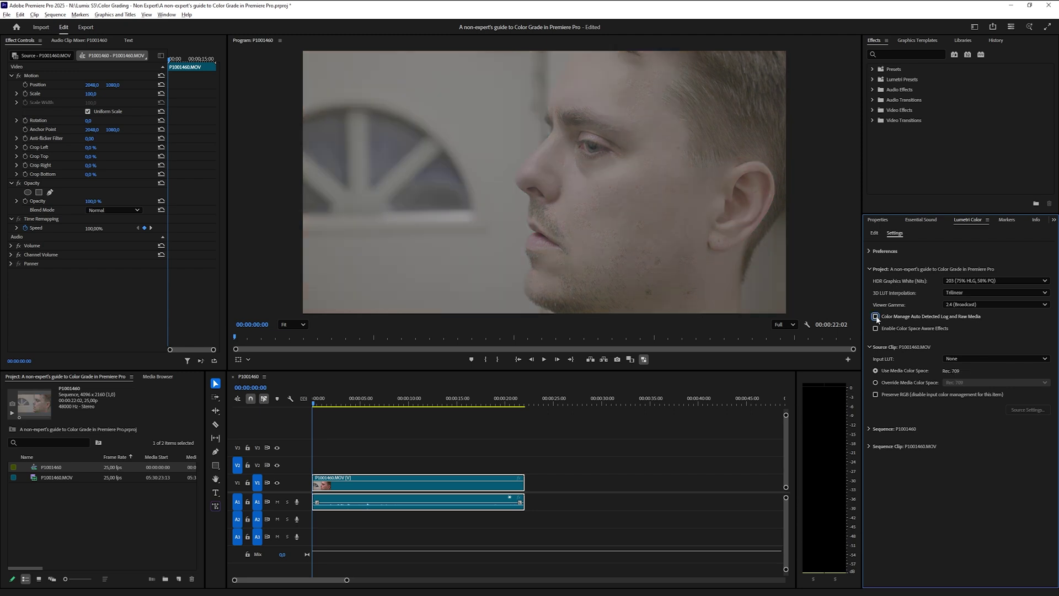
click(874, 232)
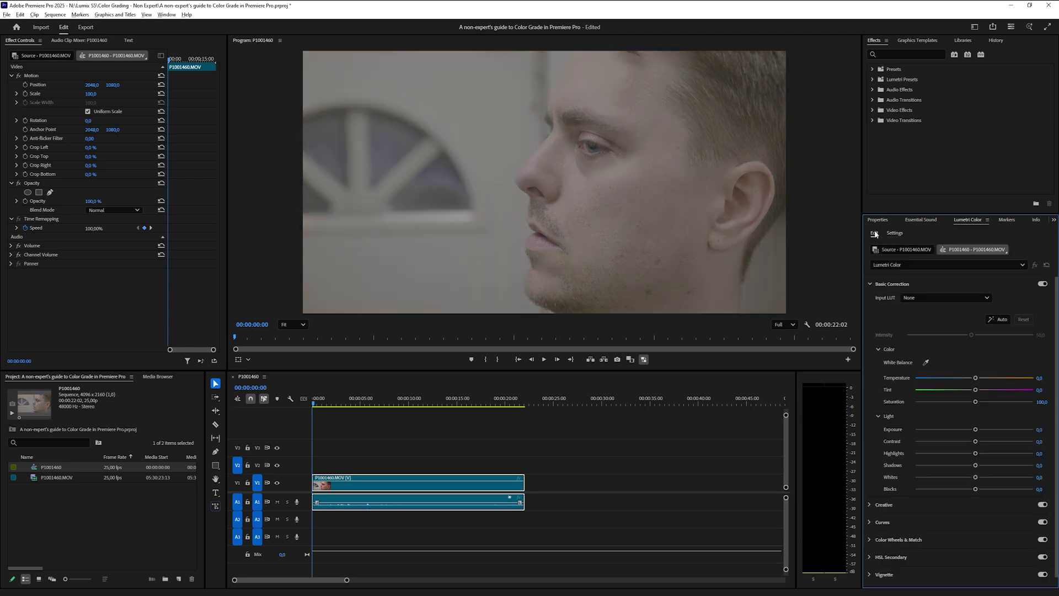
click(599, 468)
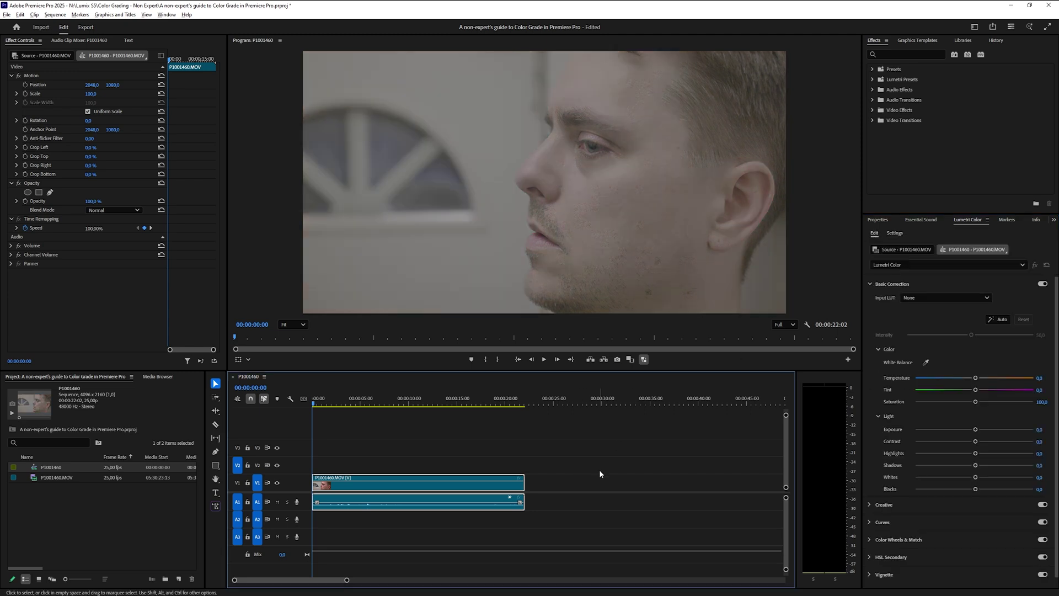
click(894, 233)
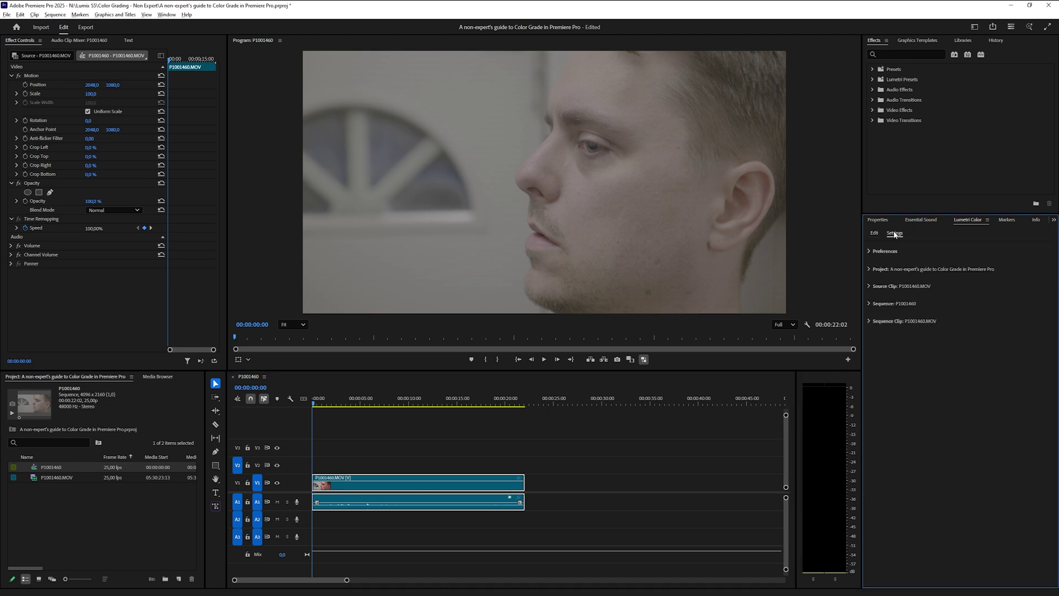
click(870, 269)
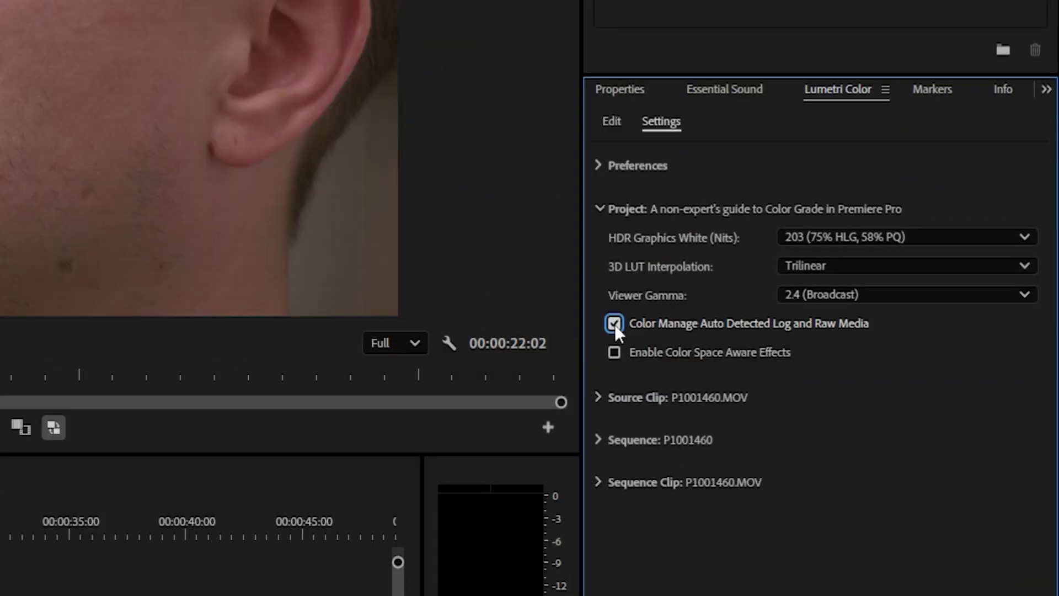
click(598, 396)
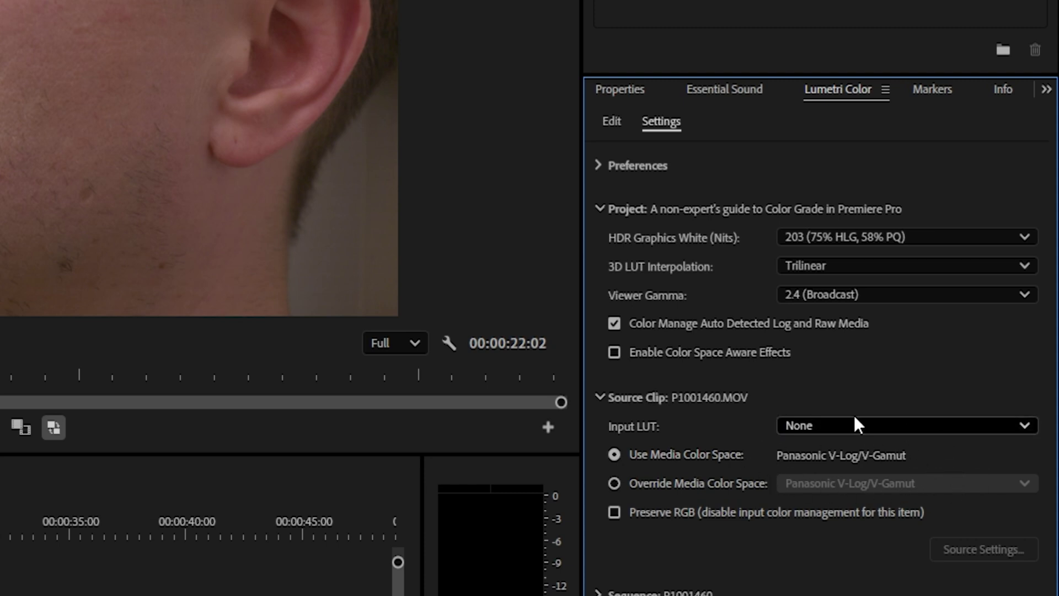
click(614, 322)
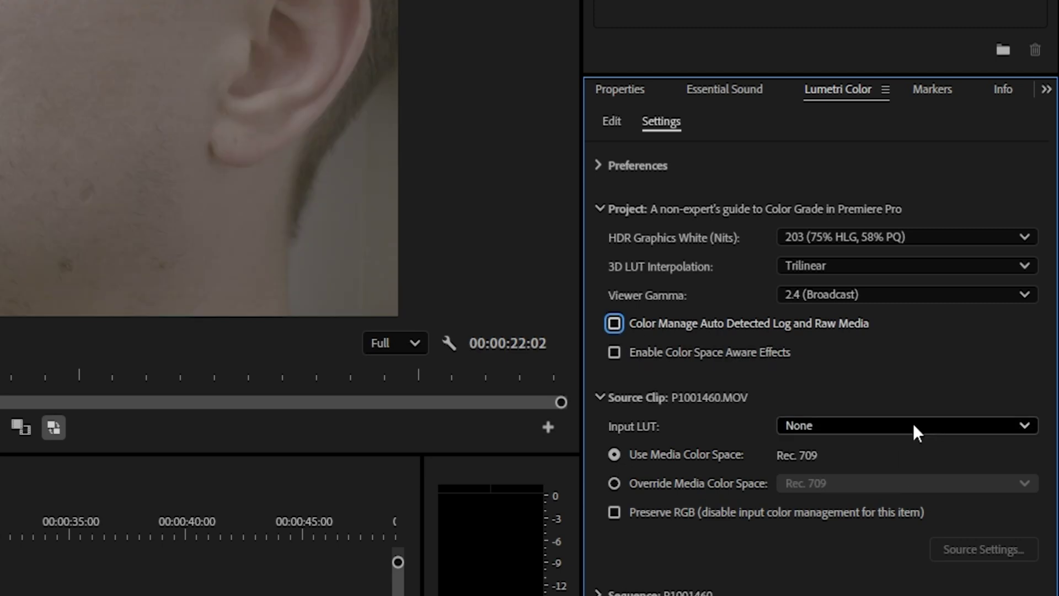
click(617, 322)
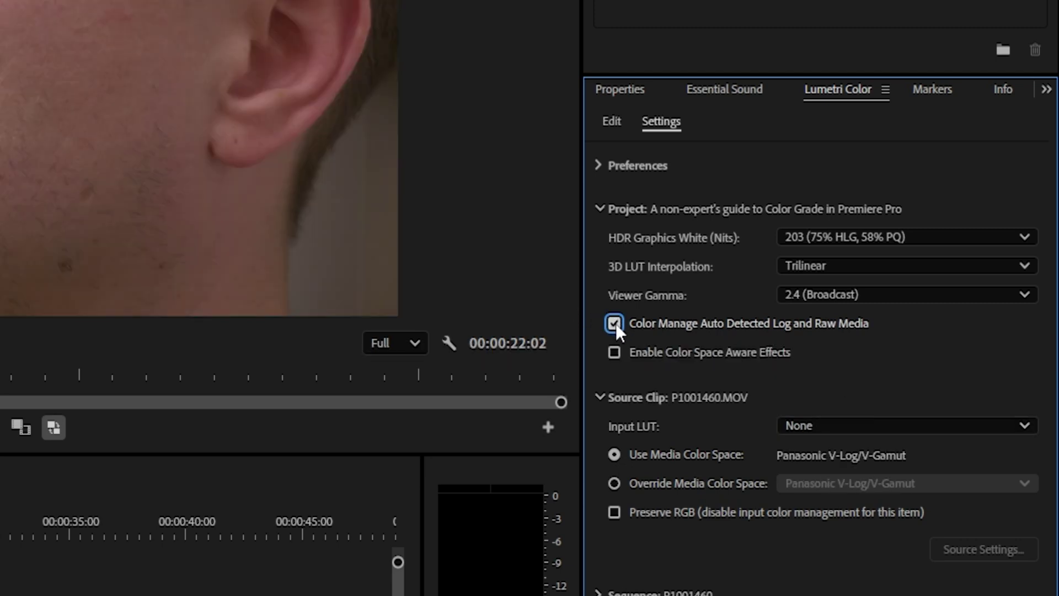
click(611, 121)
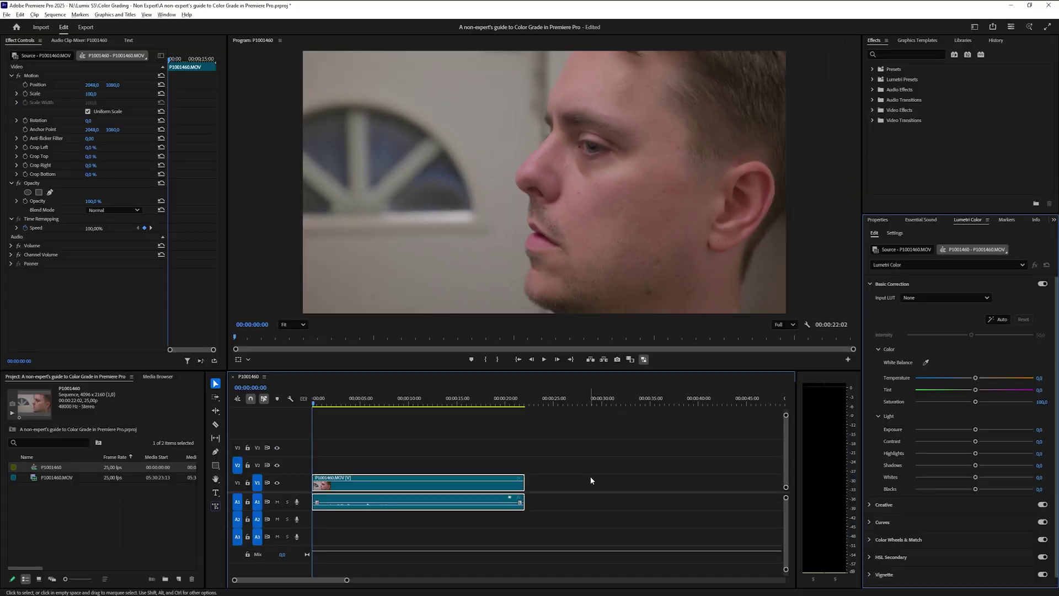
Select P1001460.MOV, warm its Temperature slightly, then reset Temperature to zero
click(539, 484)
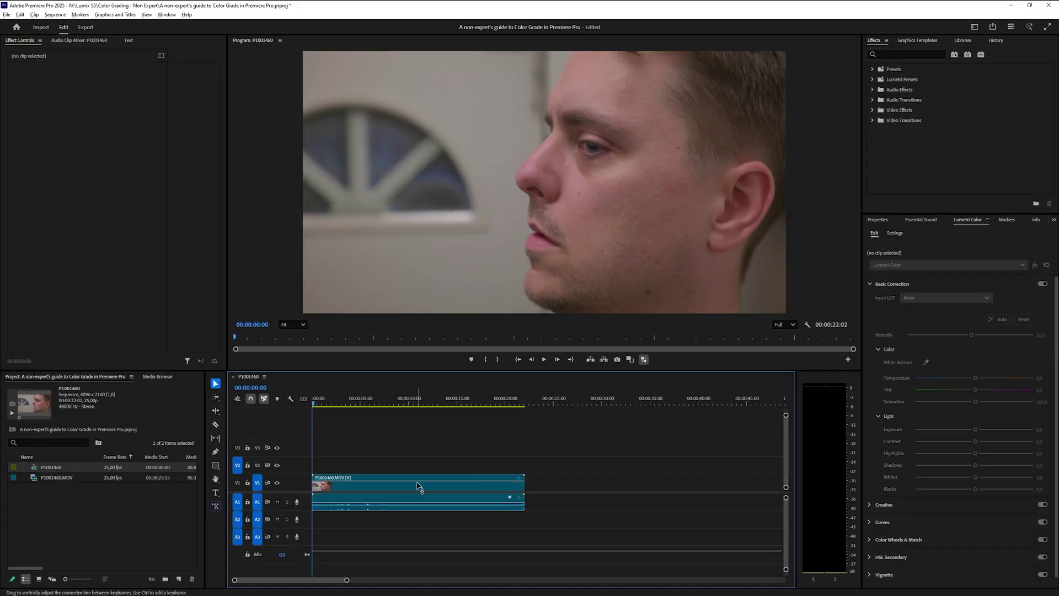
click(417, 489)
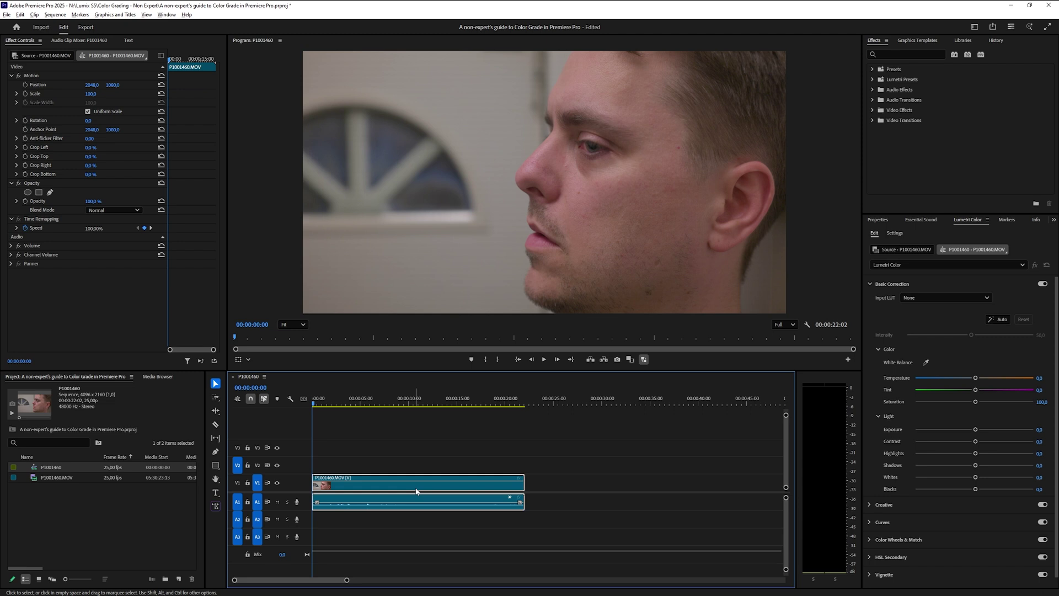
mouse_move(976, 378)
mouse_down()
mouse_move(996, 379)
mouse_move(920, 379)
mouse_move(973, 380)
mouse_up()
double_click(974, 379)
Try Exposure and Highlights changes, then reset Exposure, Contrast and Highlights to zero
drag(977, 431, 1044, 443)
double_click(1026, 431)
double_click(1033, 441)
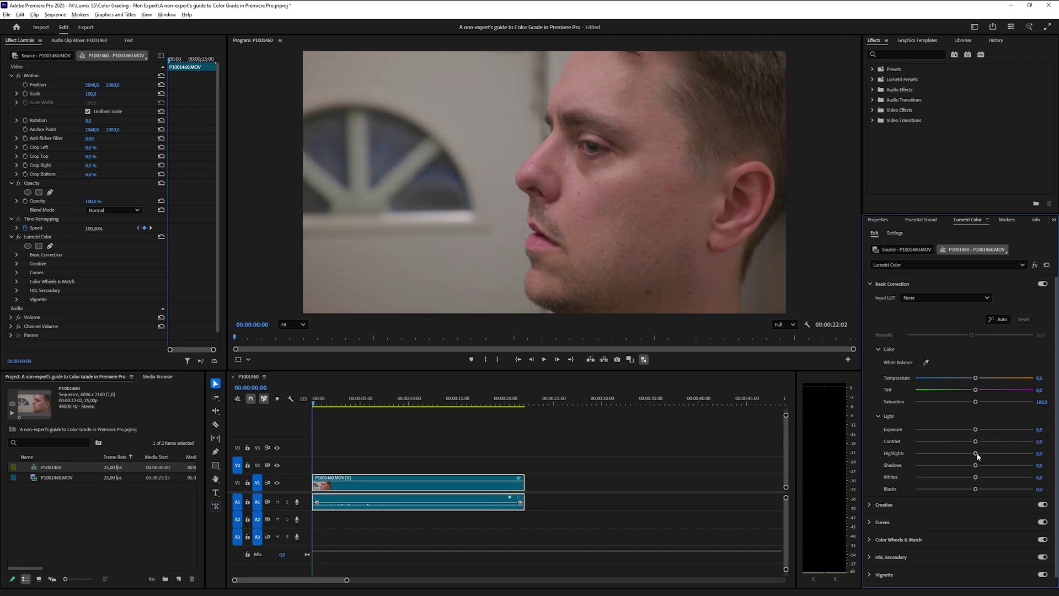
drag(977, 453, 920, 453)
double_click(1025, 456)
drag(226, 220, 275, 220)
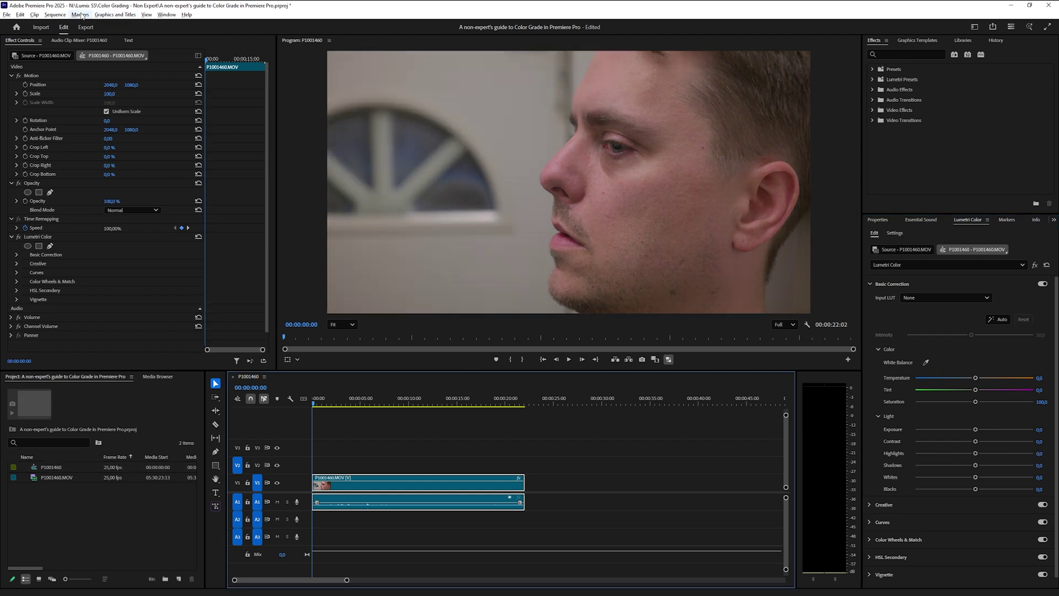
Open Lumetri Scopes and add Parade, Histogram and Vectorscope displays alongside the waveform
click(167, 15)
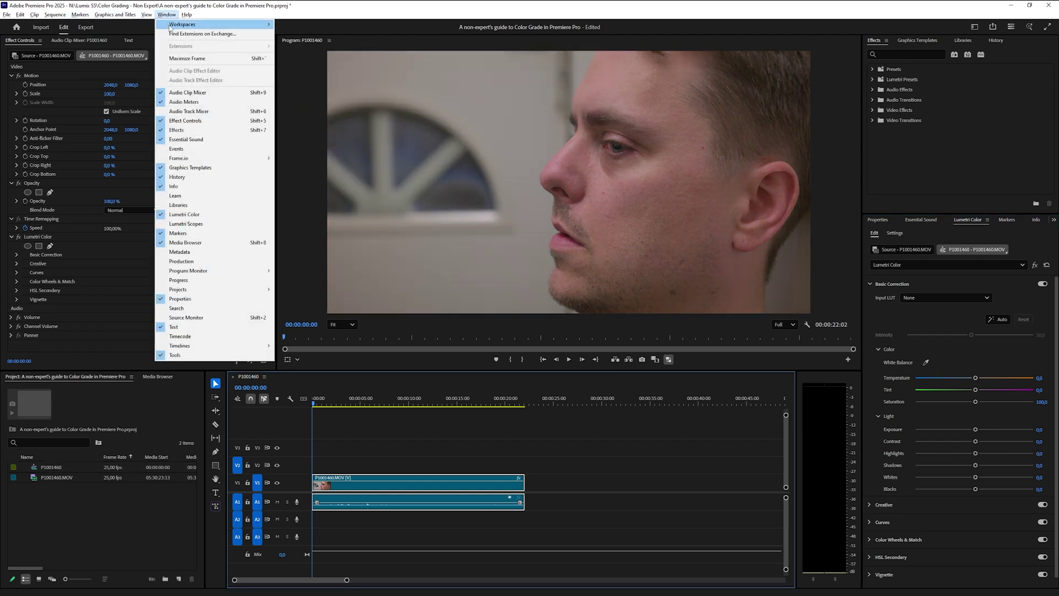
click(192, 224)
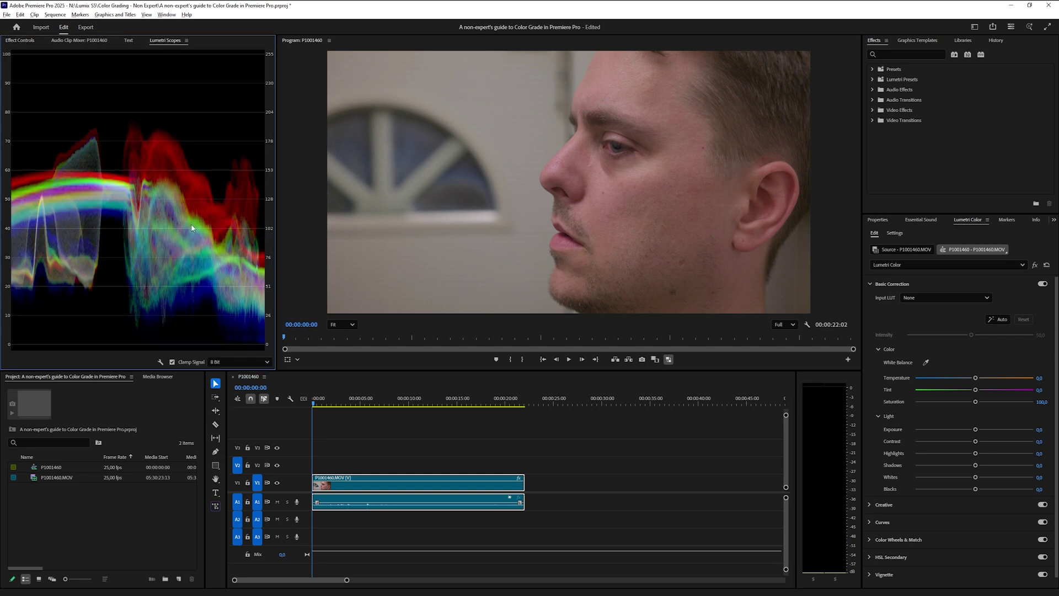
right_click(151, 187)
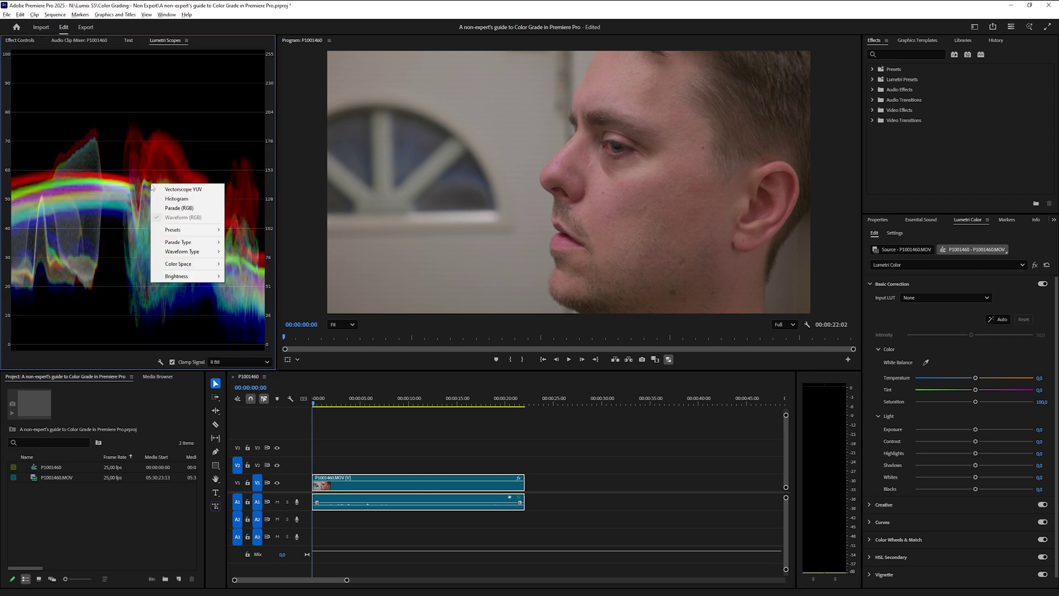
click(173, 208)
right_click(158, 194)
click(182, 207)
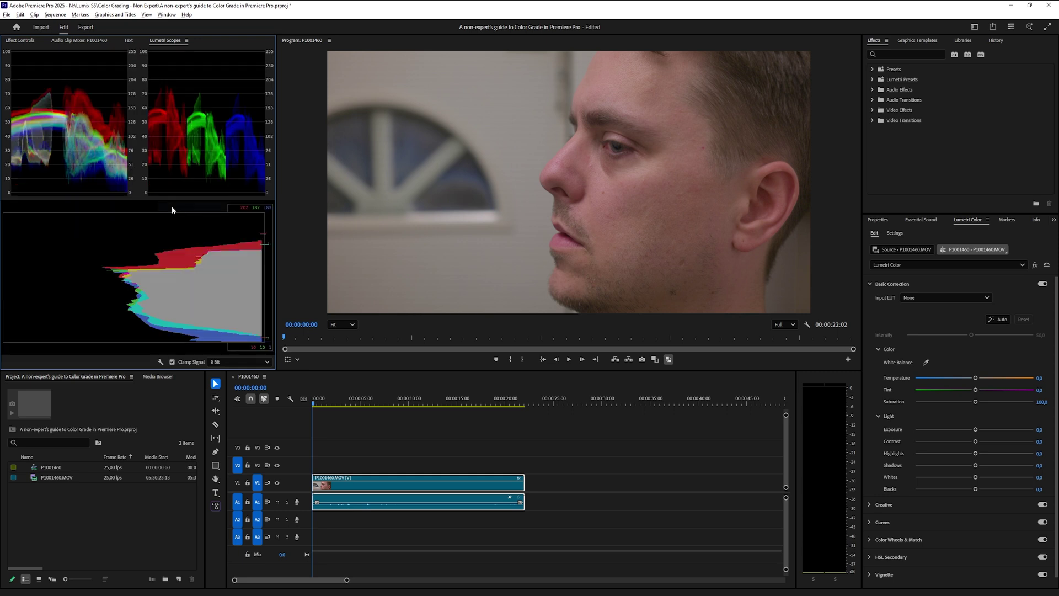
right_click(175, 178)
click(196, 182)
Turn Vectorscope, Histogram and Parade back off, leaving only the Waveform
right_click(224, 227)
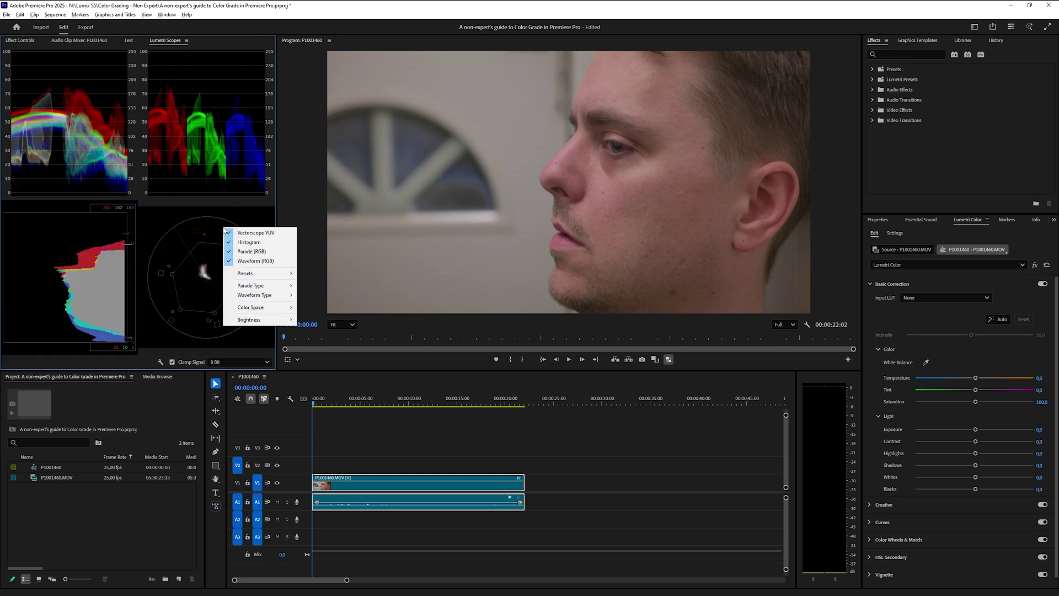
click(243, 234)
right_click(213, 227)
click(237, 243)
right_click(234, 244)
click(259, 266)
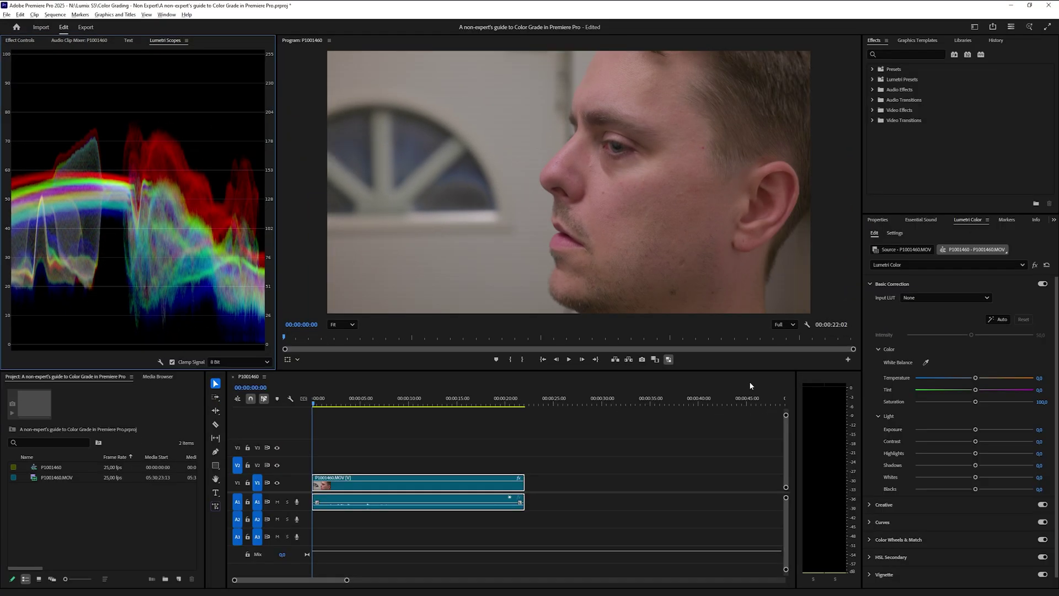
Cool the Temperature slightly and raise Highlights to 23.3
mouse_move(975, 378)
mouse_down()
mouse_move(1024, 381)
mouse_move(891, 381)
mouse_move(980, 381)
mouse_move(949, 391)
mouse_move(972, 390)
mouse_up()
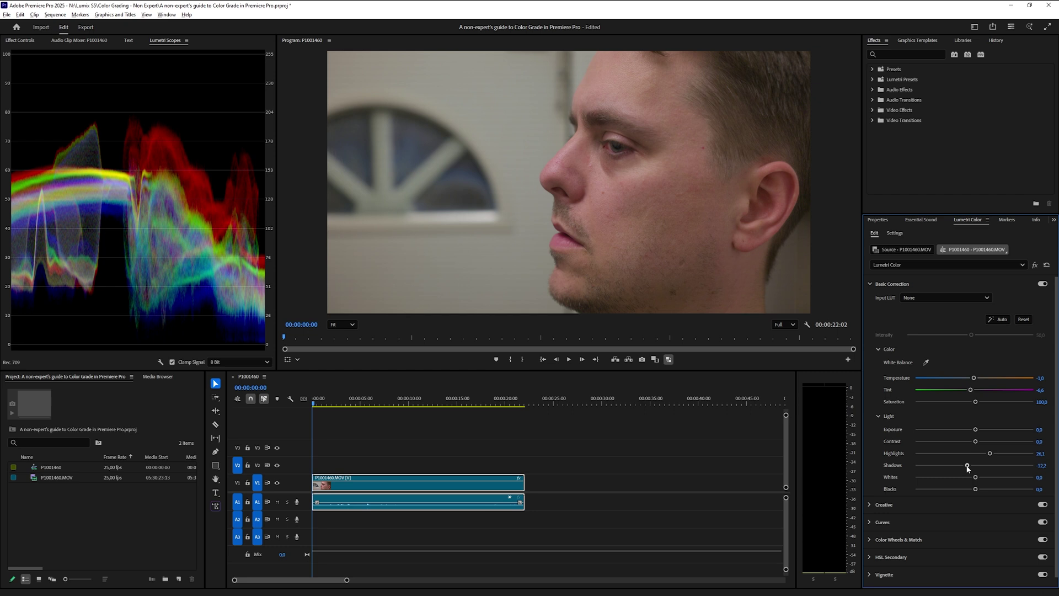
drag(975, 453, 973, 432)
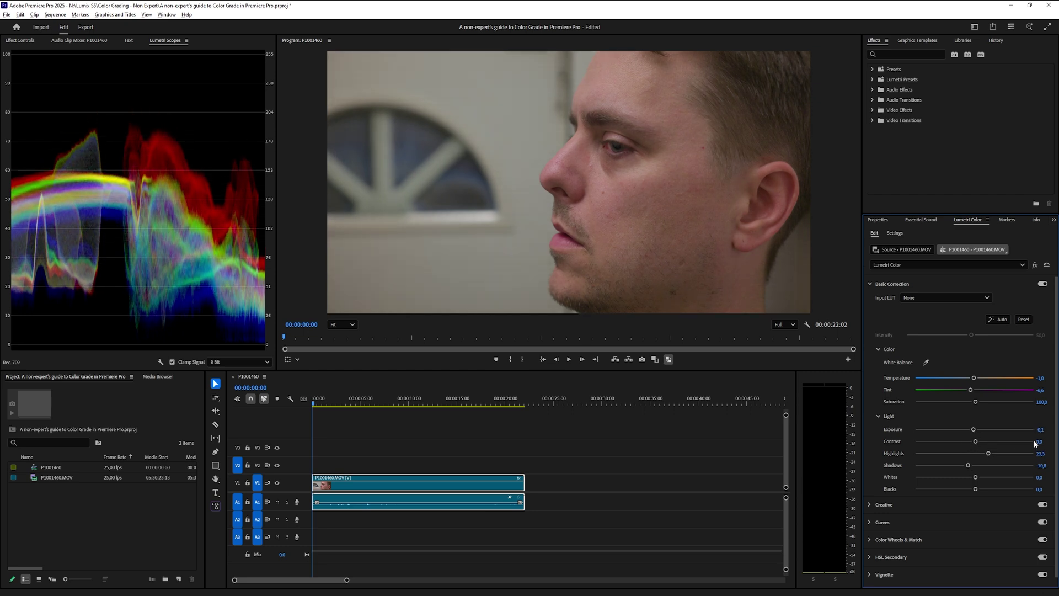
Create a new Adjustment Layer in the Project panel with its default settings
click(147, 495)
right_click(146, 496)
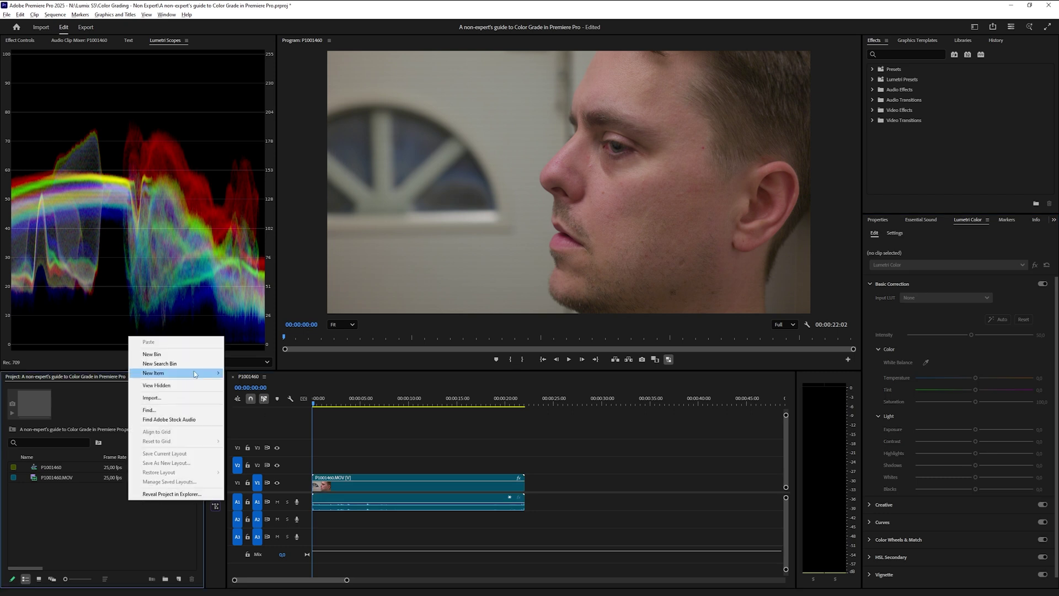
mouse_move(190, 374)
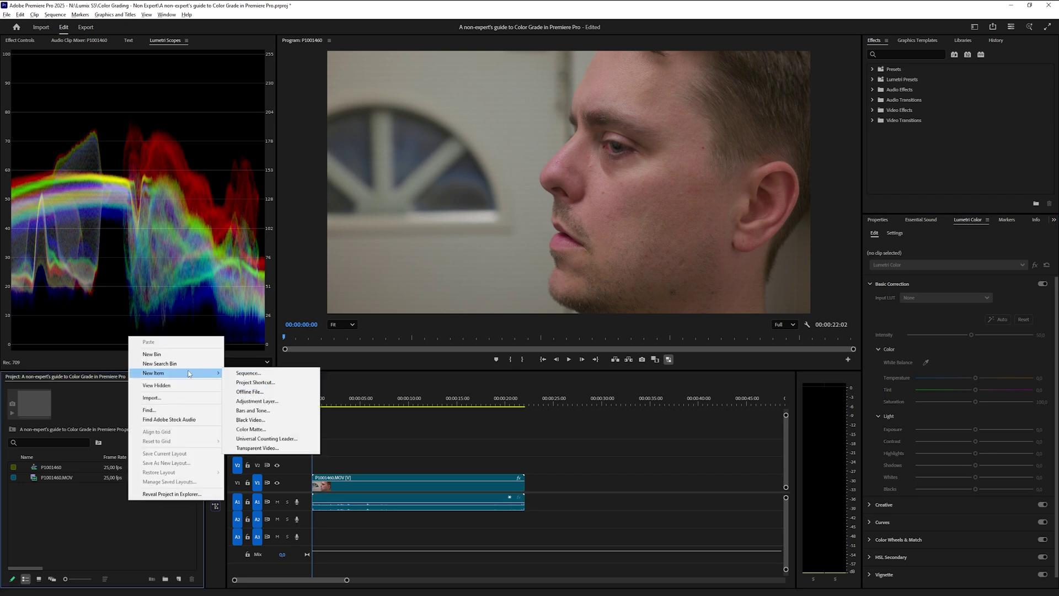
click(292, 401)
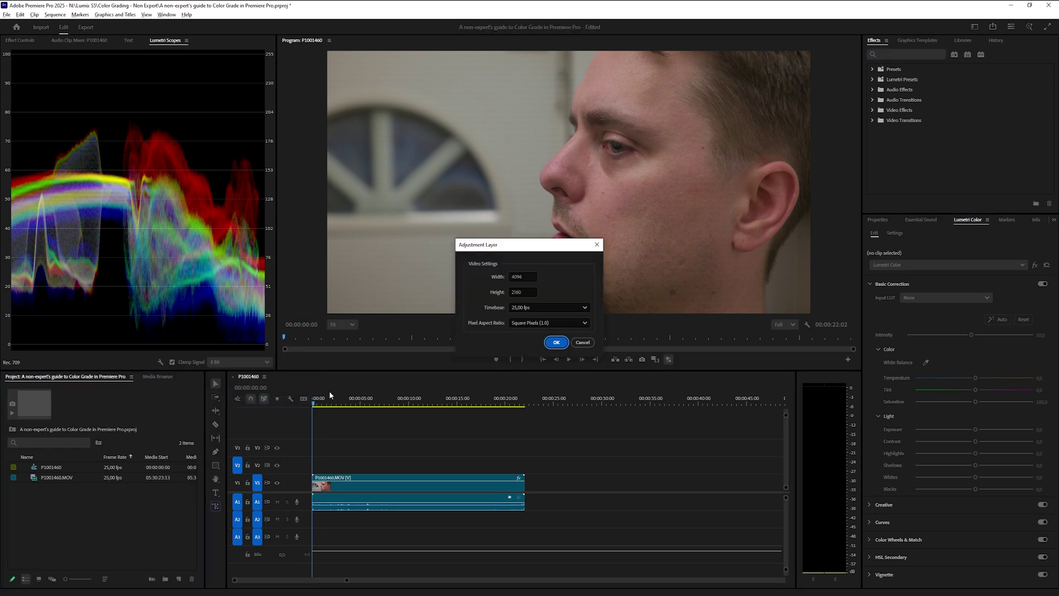
click(557, 344)
Place the adjustment layer on V2 above the clip, extend it to the clip's end, and select it
drag(38, 469, 524, 470)
click(402, 468)
click(391, 402)
click(413, 487)
click(419, 472)
click(418, 486)
click(418, 470)
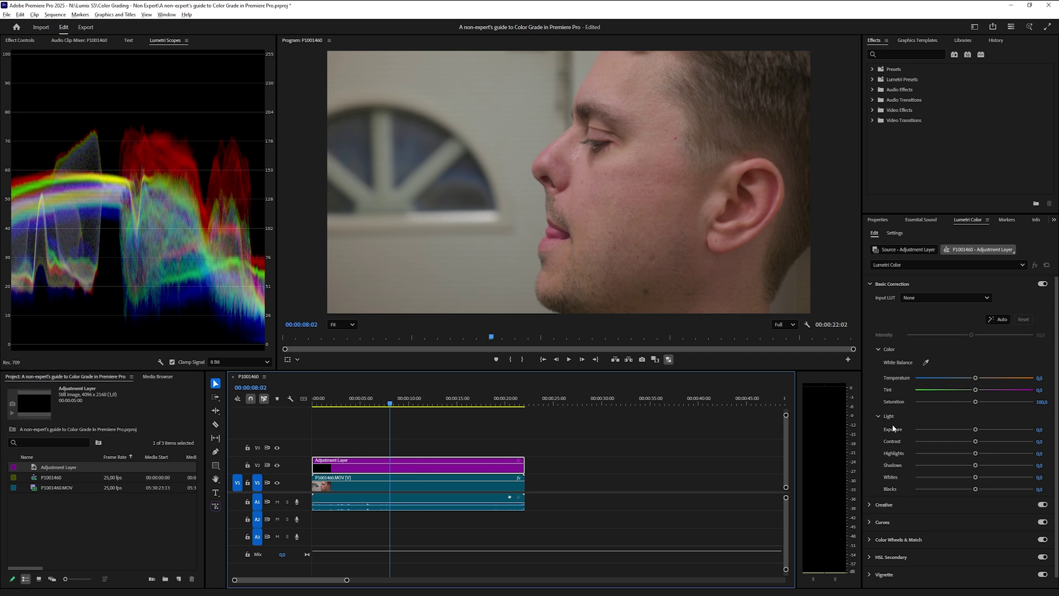
click(870, 284)
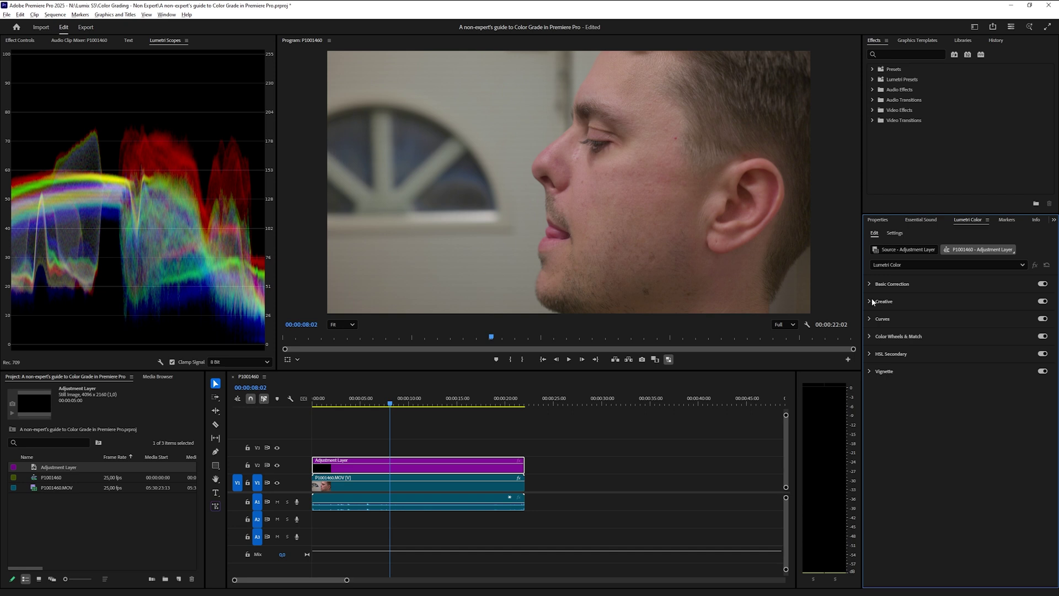
Apply the Fuji REALA 500D Kodak 2393 creative look, compare the next preset, and lower Intensity
click(870, 300)
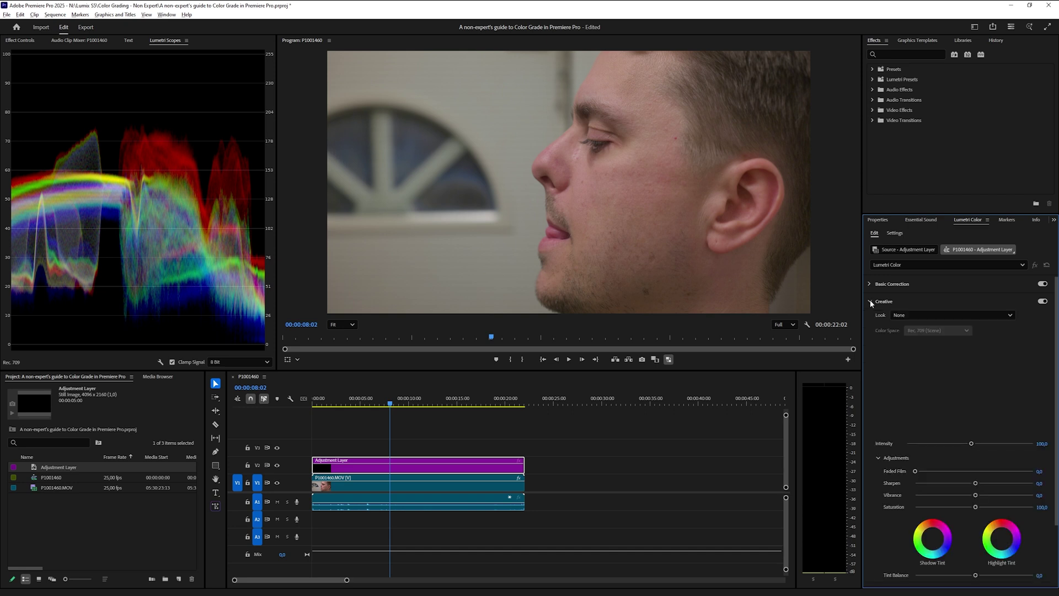
click(1010, 316)
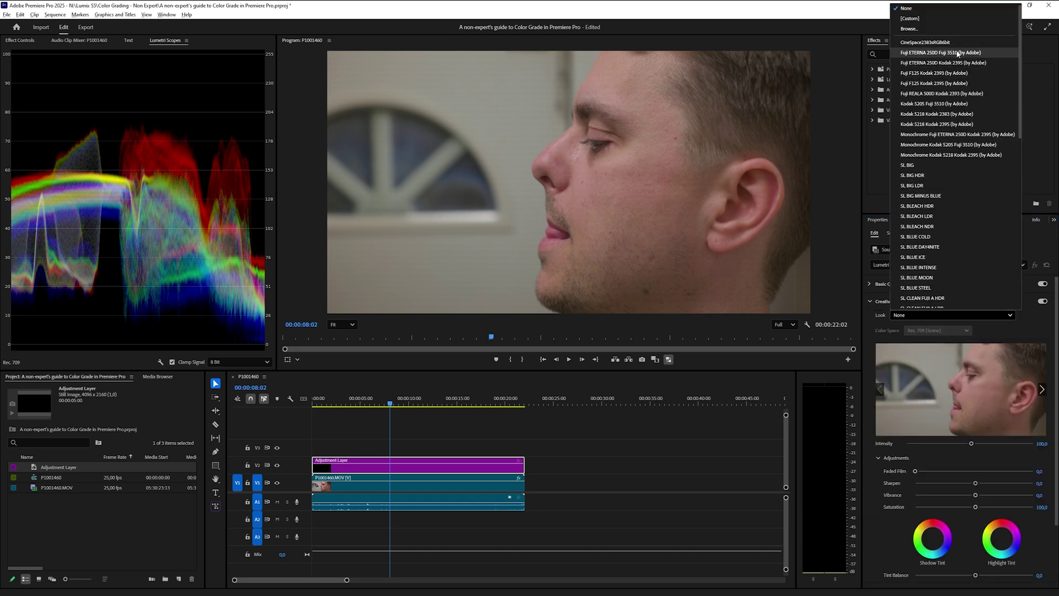
click(949, 94)
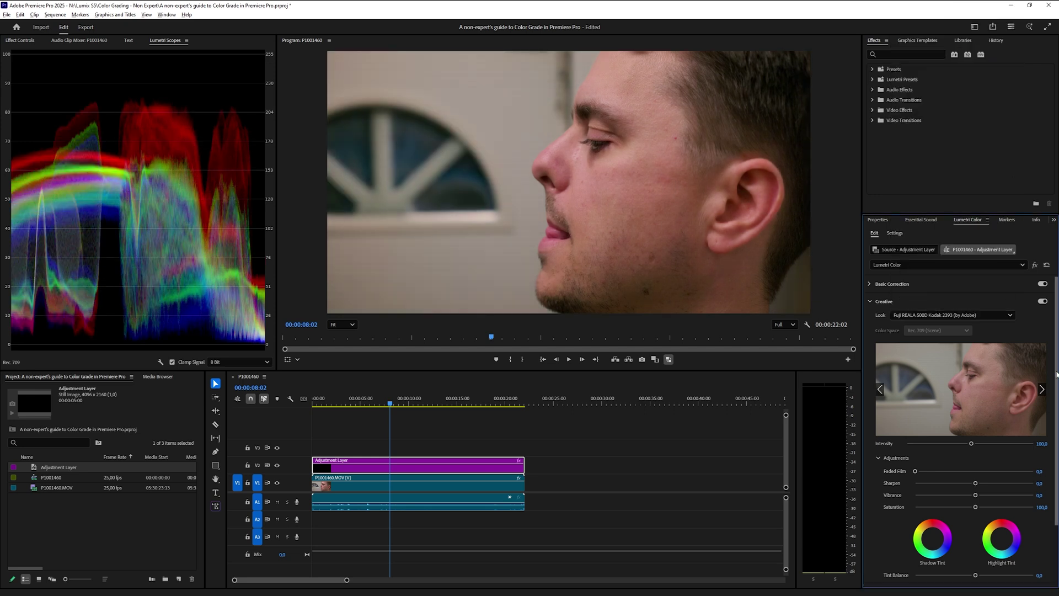
click(1042, 390)
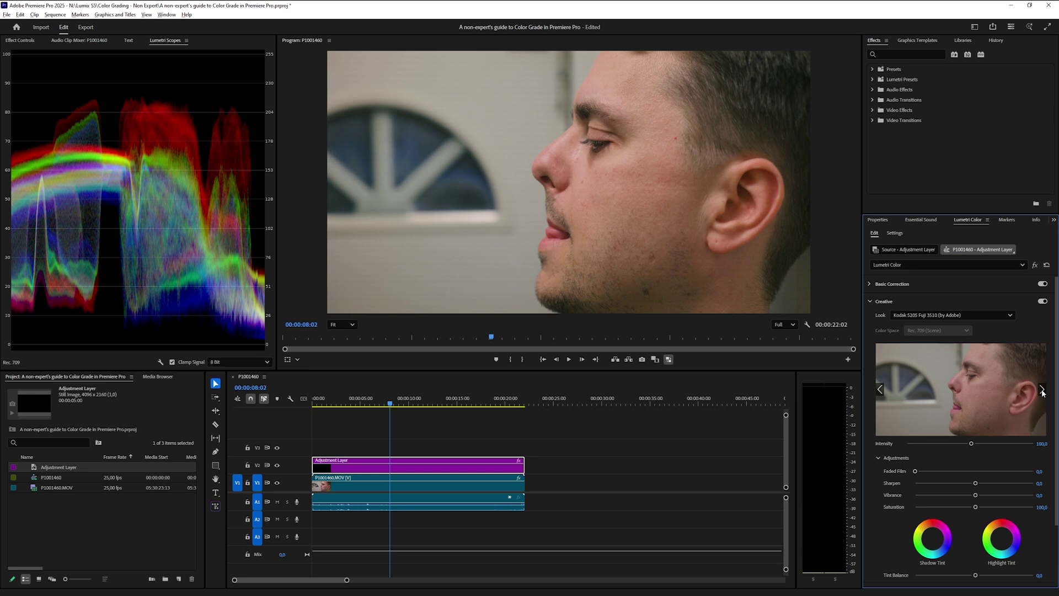
click(934, 390)
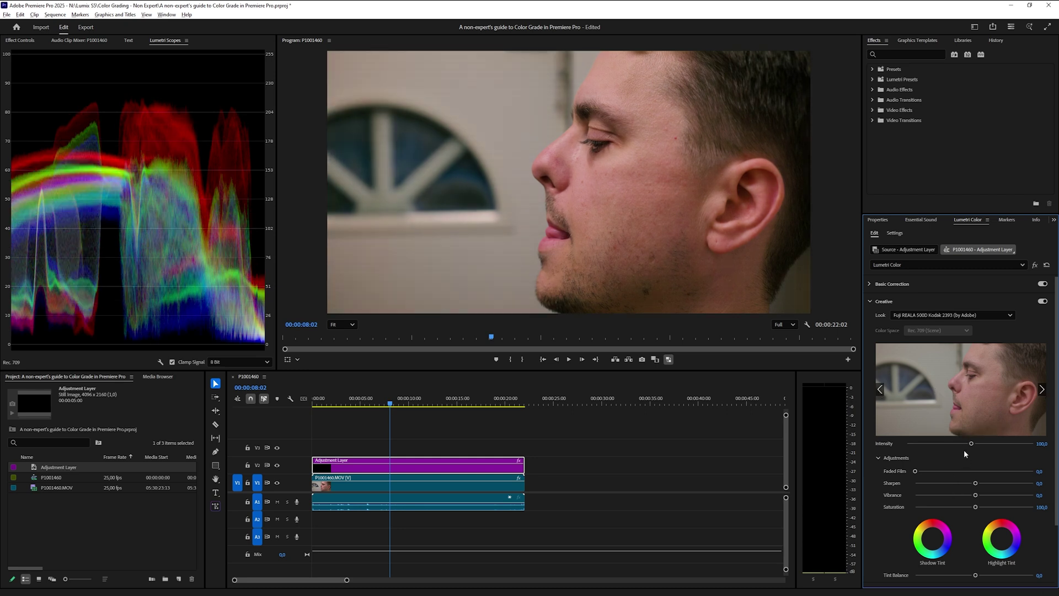
drag(971, 443, 898, 444)
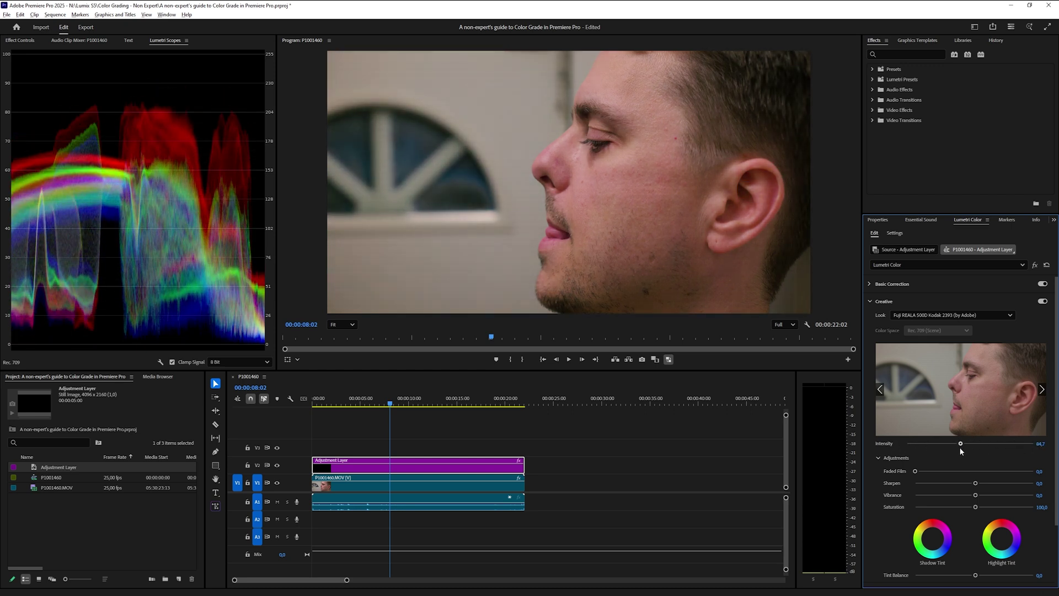
Darken Shadows to -31.7, reset Exposure to zero, and pull Highlights down
click(898, 283)
drag(979, 434, 955, 465)
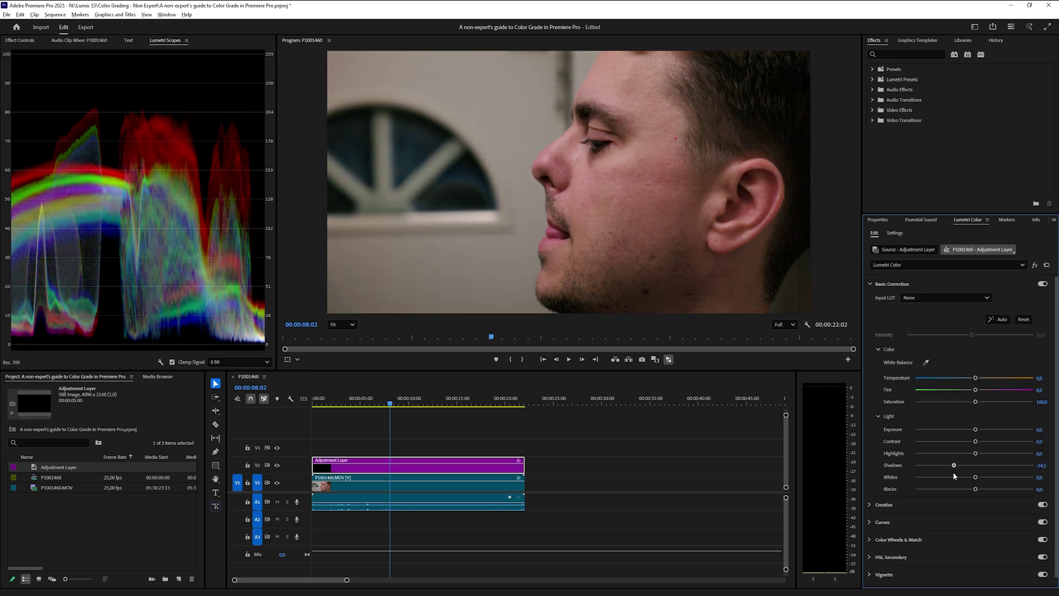
double_click(977, 429)
drag(975, 453, 952, 454)
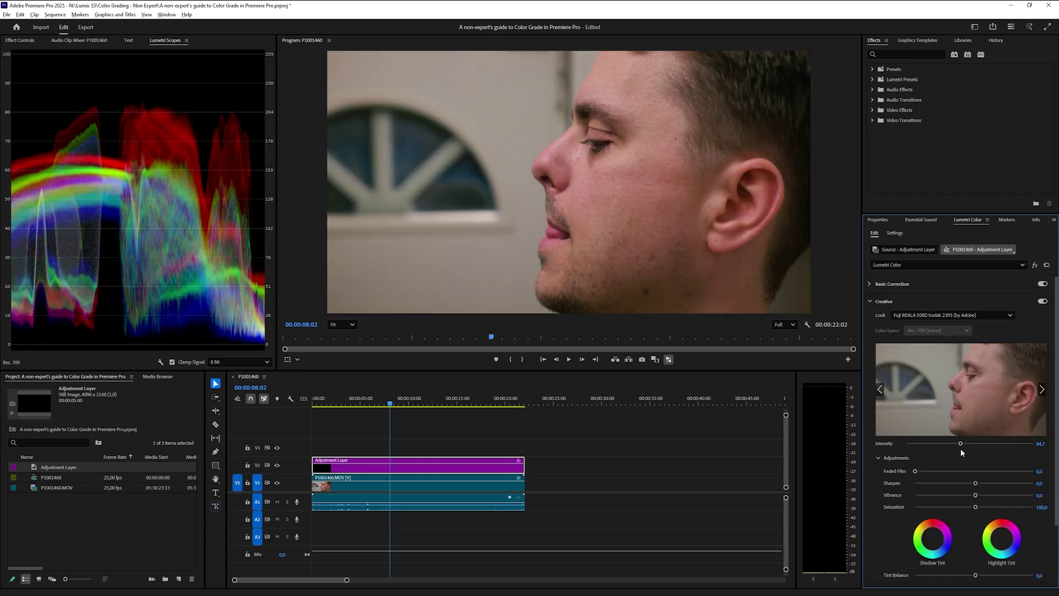
Set the look's Saturation to 76.7, Intensity to 107.5 and Vibrance to 25.4
drag(976, 506, 961, 507)
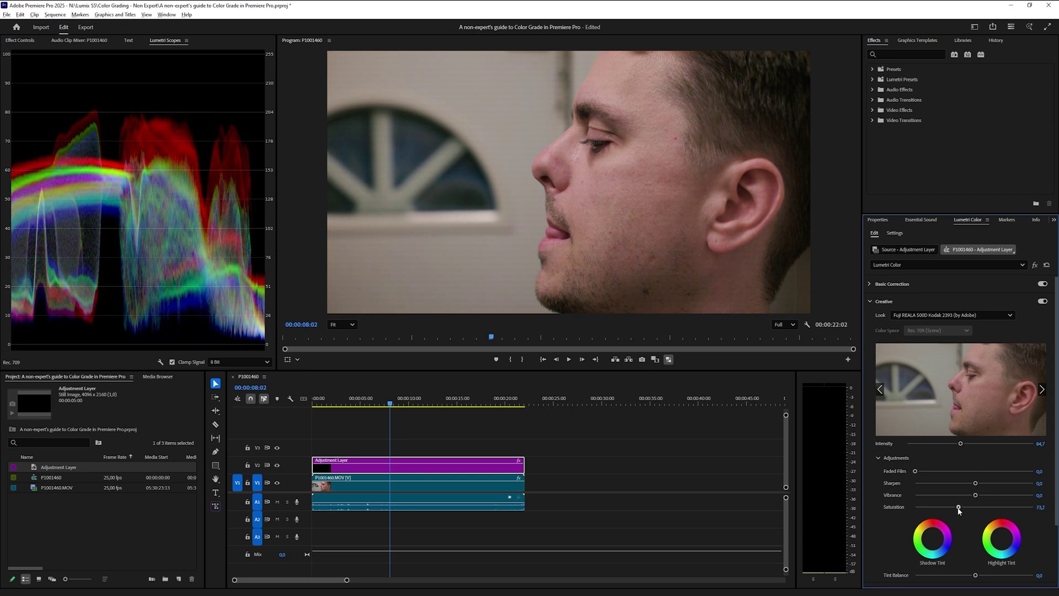
click(974, 443)
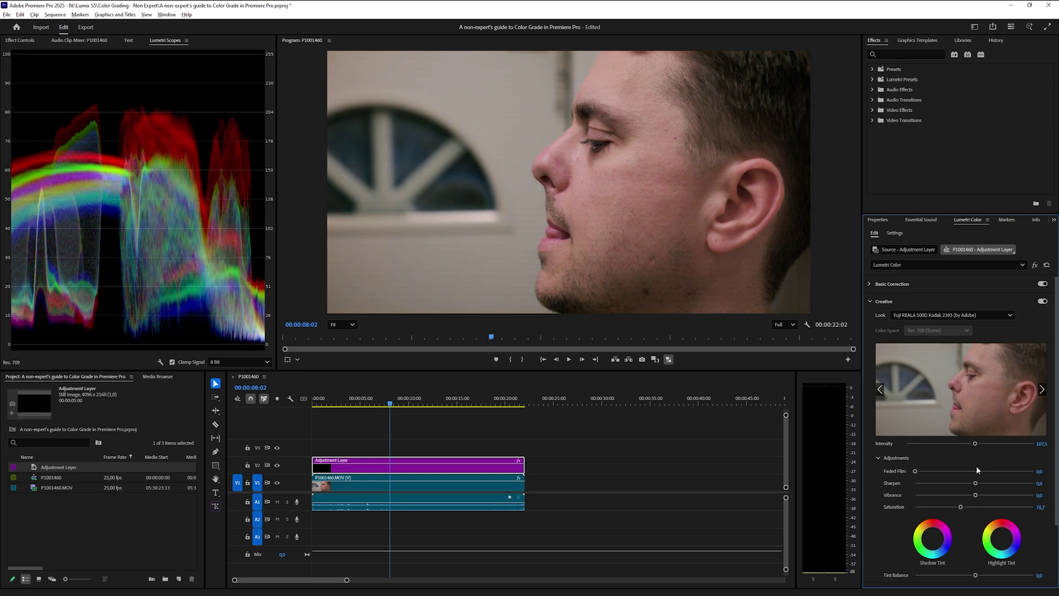
drag(975, 494, 989, 495)
Ease Intensity to 100.3, tint shadows and warm highlights, set Tint Balance -28.2 and Vibrance 7.3
drag(975, 444, 972, 447)
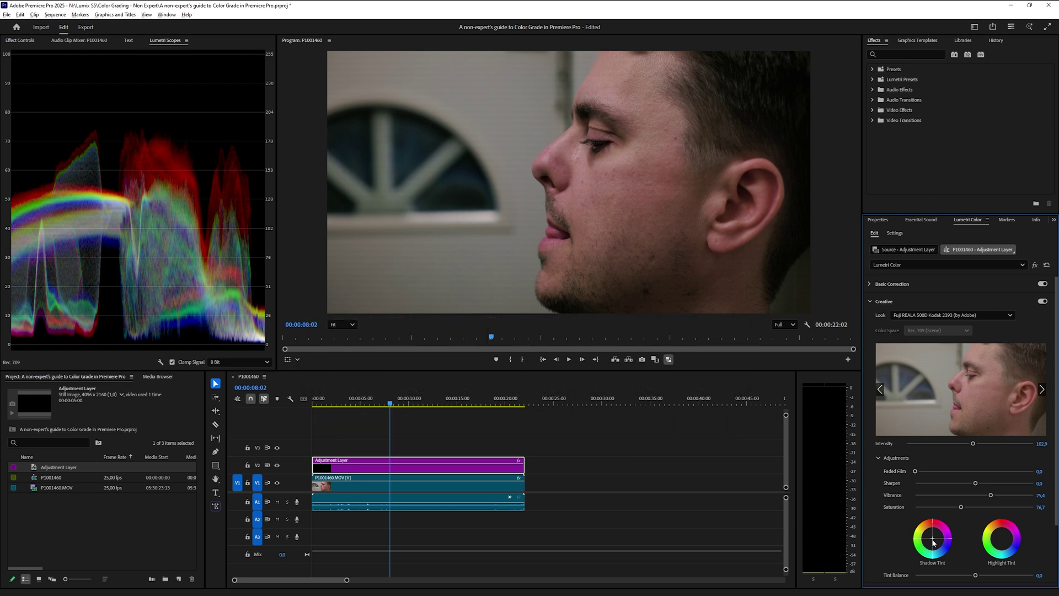
drag(932, 539, 934, 544)
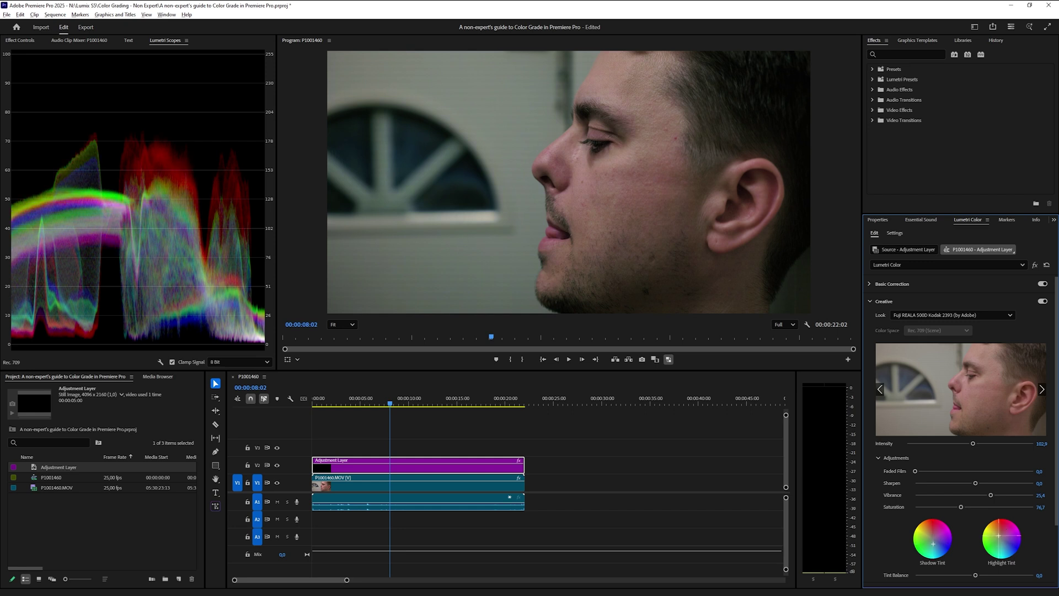
drag(999, 536, 998, 535)
mouse_move(975, 575)
mouse_down()
mouse_move(995, 577)
mouse_move(950, 584)
mouse_move(959, 585)
mouse_up()
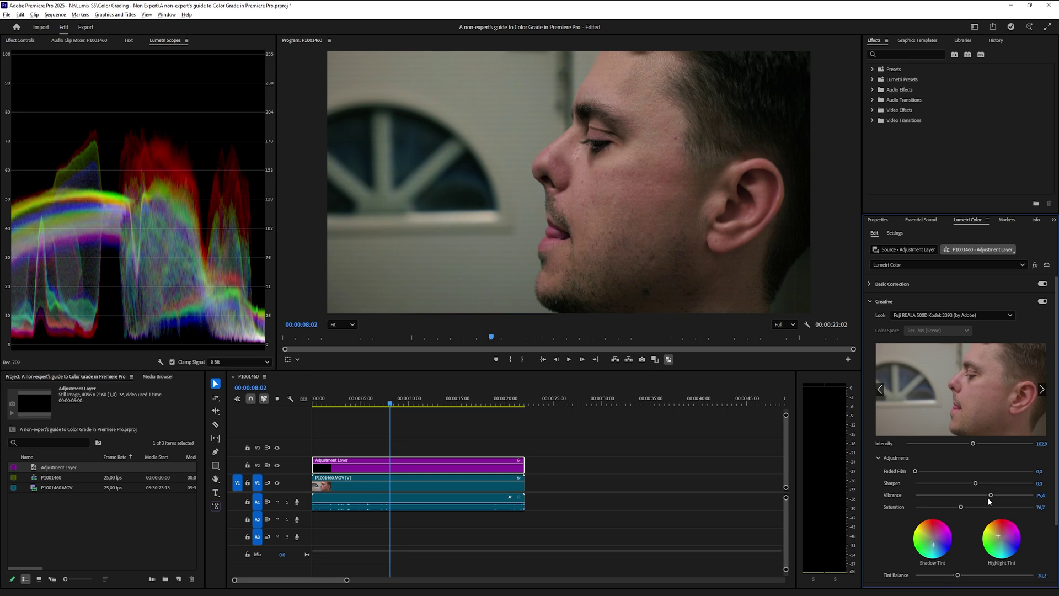
drag(990, 495, 979, 502)
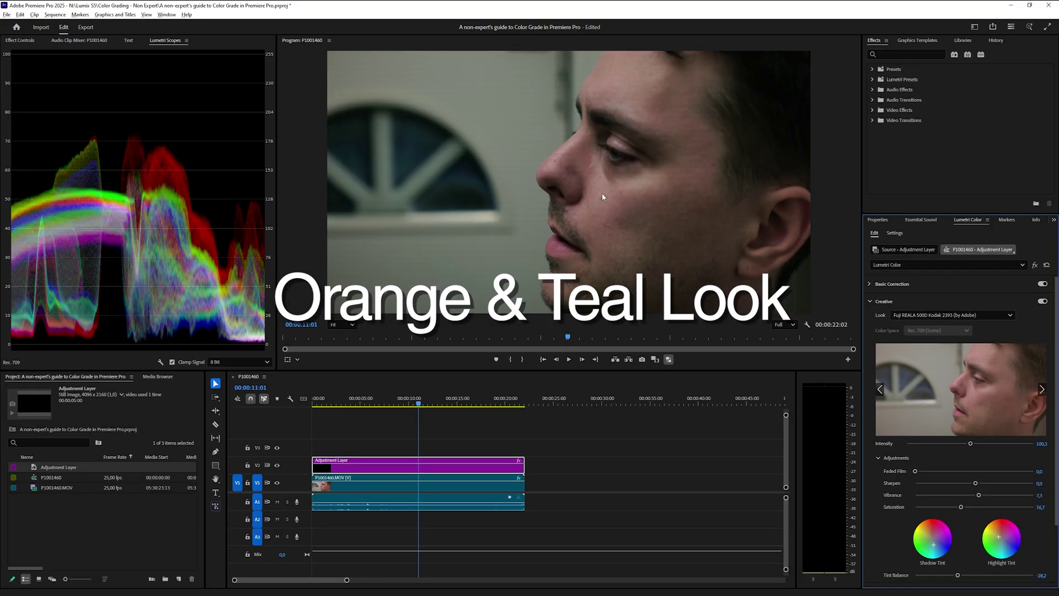
Set the Program monitor zoom back to Fit
scroll(601, 193, up, 3)
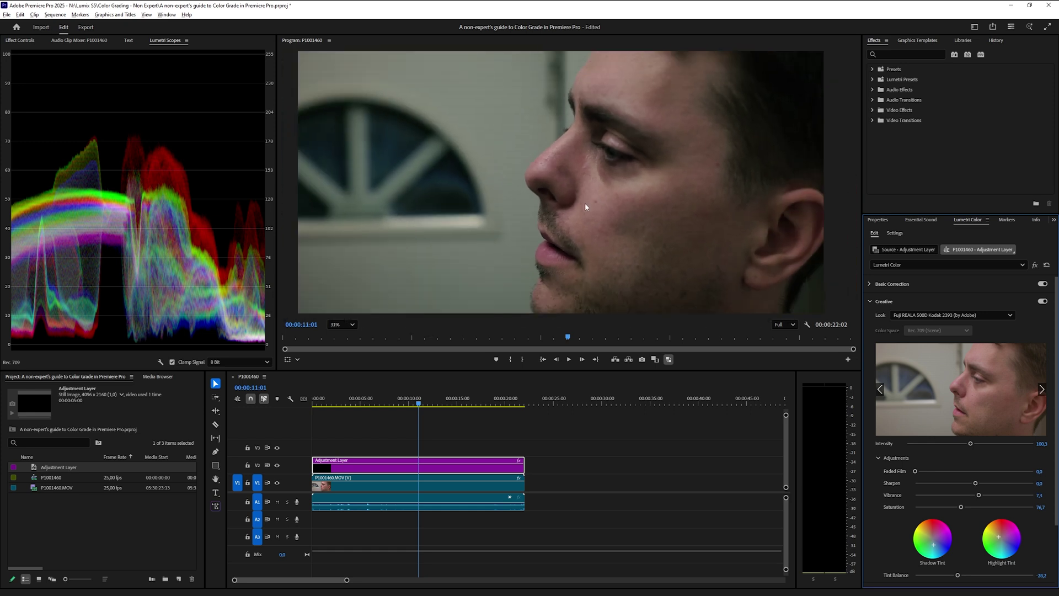
click(348, 324)
click(339, 338)
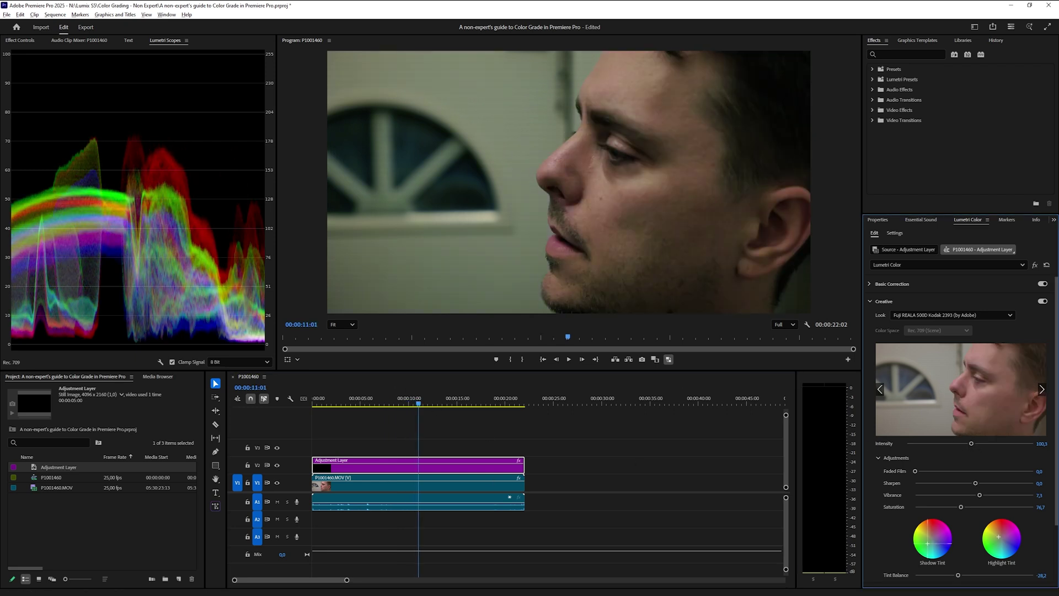
Shift the shadow tint down and highlight tint up-left, and set Tint Balance to -43.6
drag(929, 544, 933, 552)
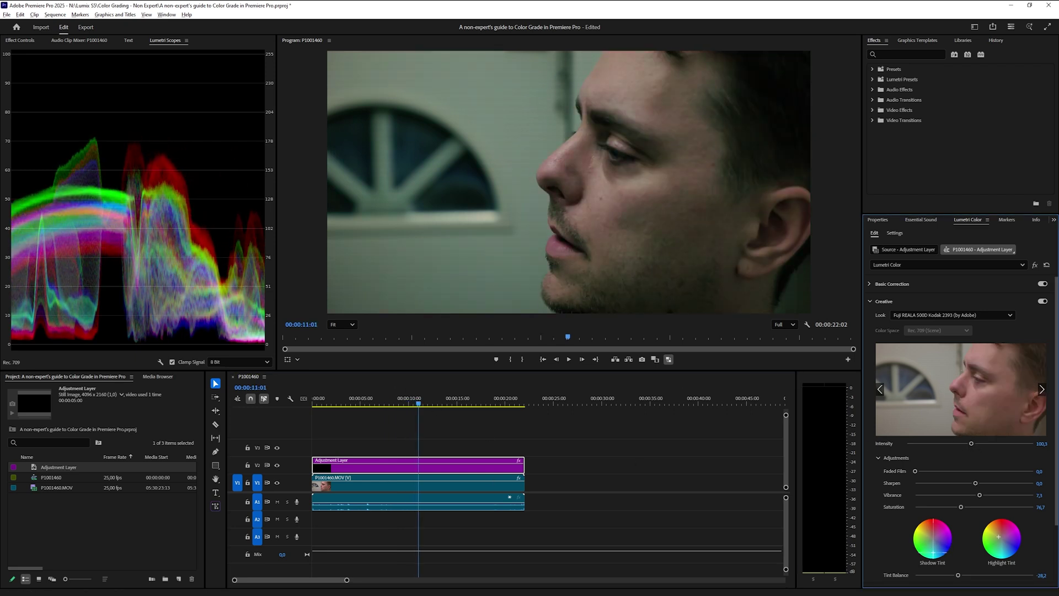
drag(999, 536, 996, 534)
mouse_move(958, 575)
mouse_down()
mouse_move(935, 576)
mouse_move(949, 576)
mouse_up()
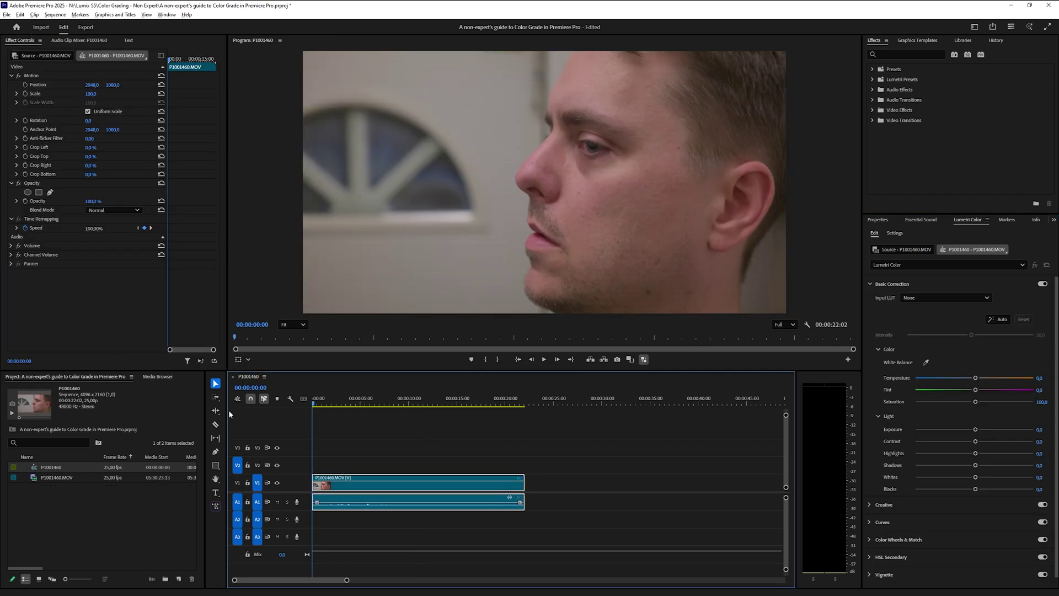
Reset both tint wheels, lower the look Intensity, and drag a second adjustment layer onto V3
click(385, 452)
click(449, 484)
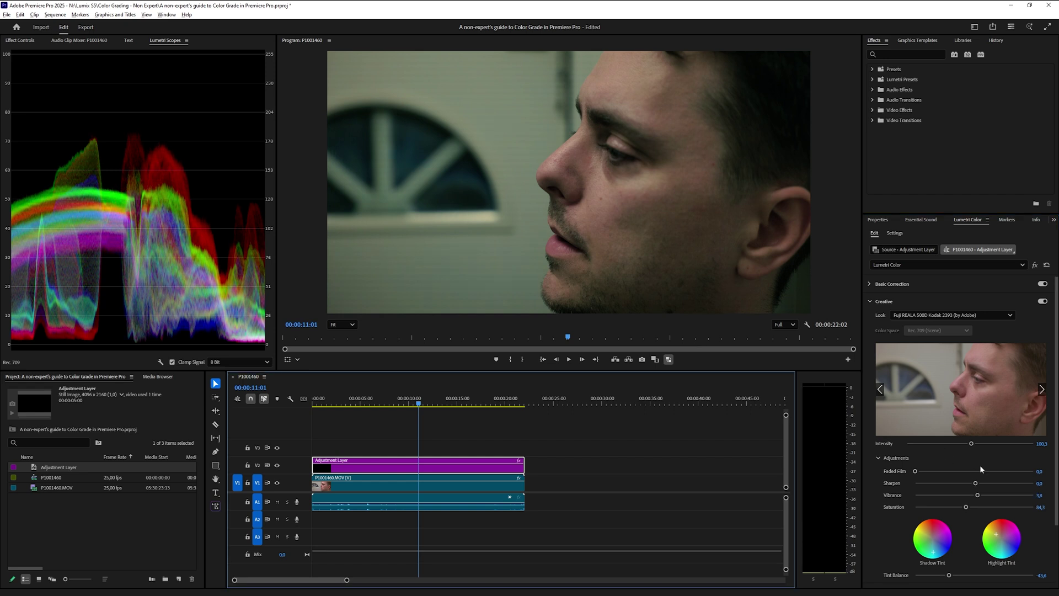
double_click(934, 544)
double_click(1002, 541)
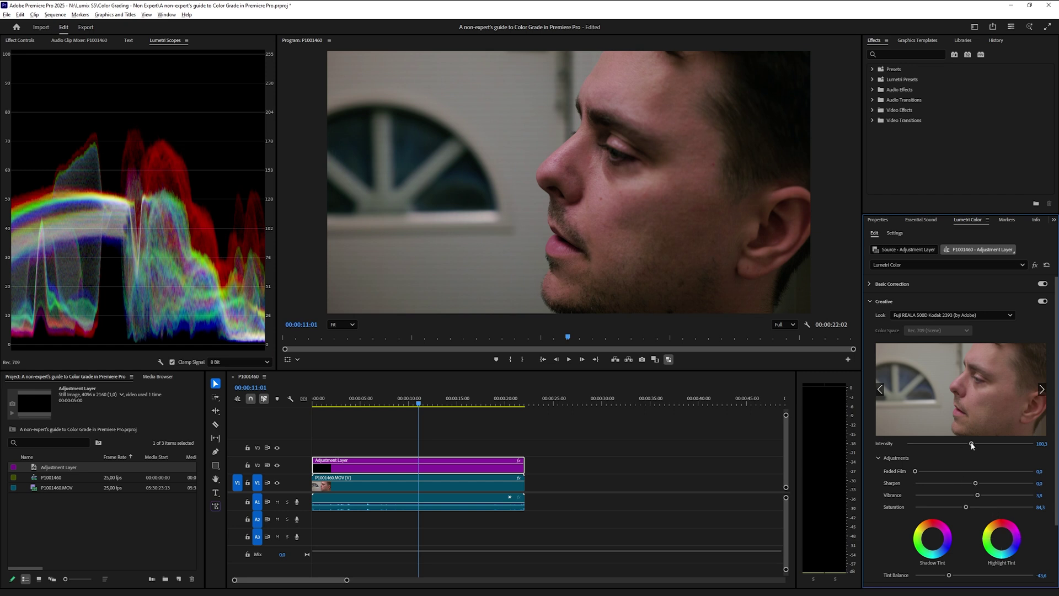
drag(966, 442, 969, 442)
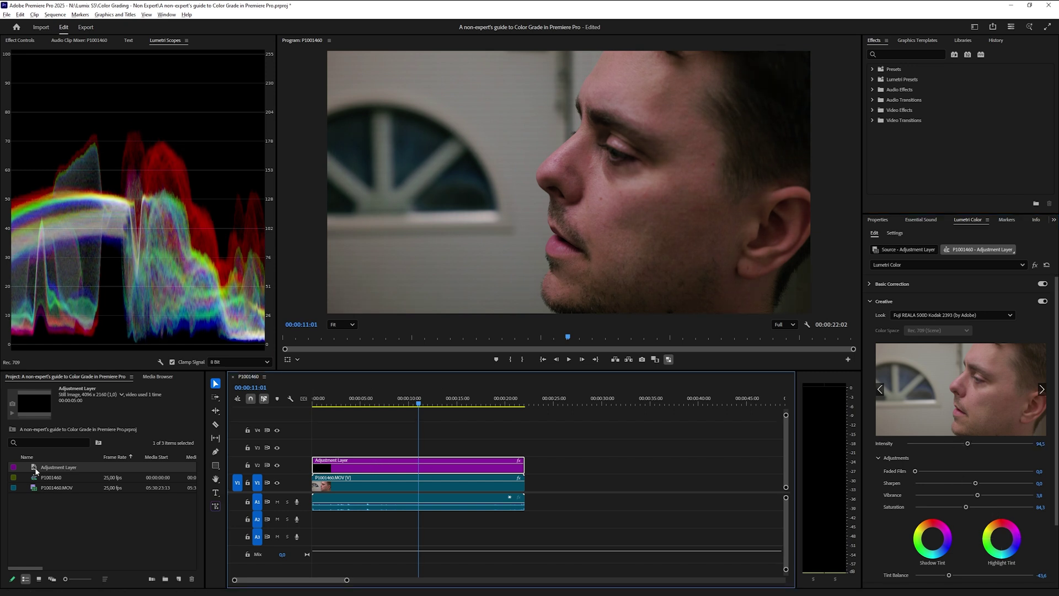
drag(55, 467, 522, 448)
Select the V3 adjustment layer, open HSL Secondary, and enable the Color/Gray key preview
click(420, 399)
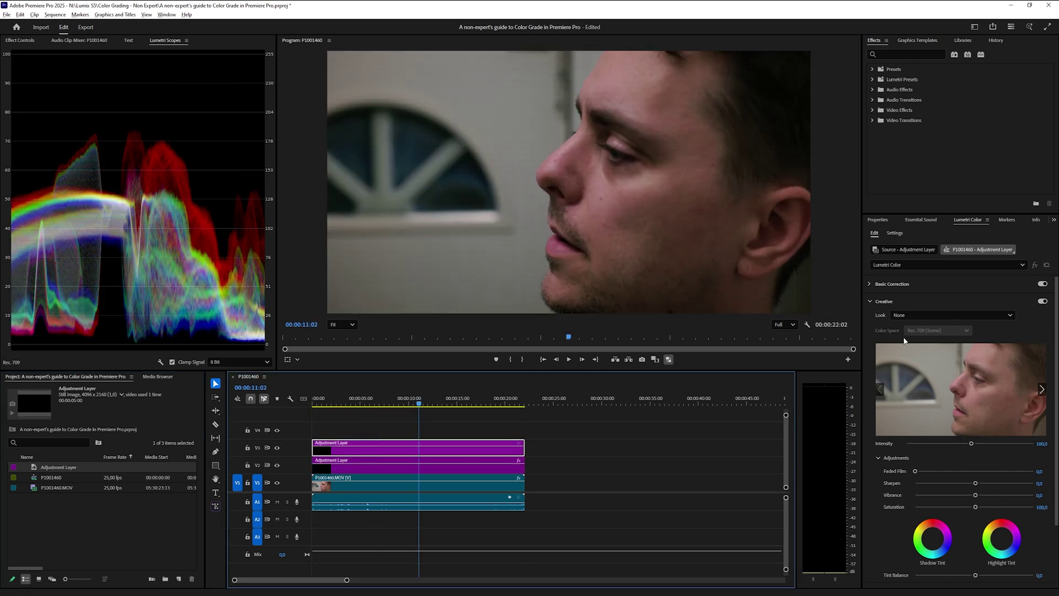
click(870, 301)
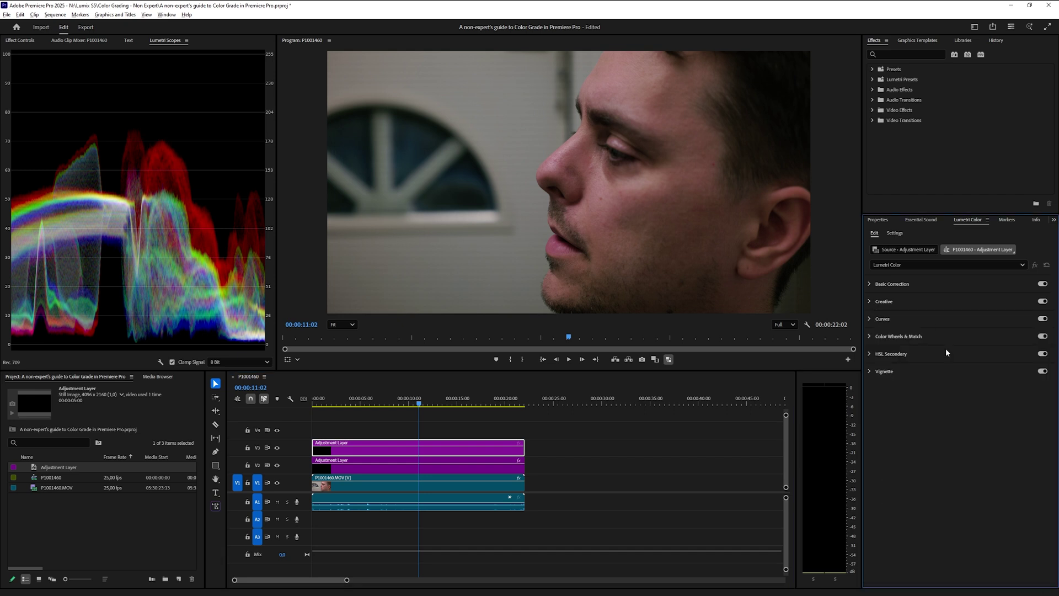
click(870, 354)
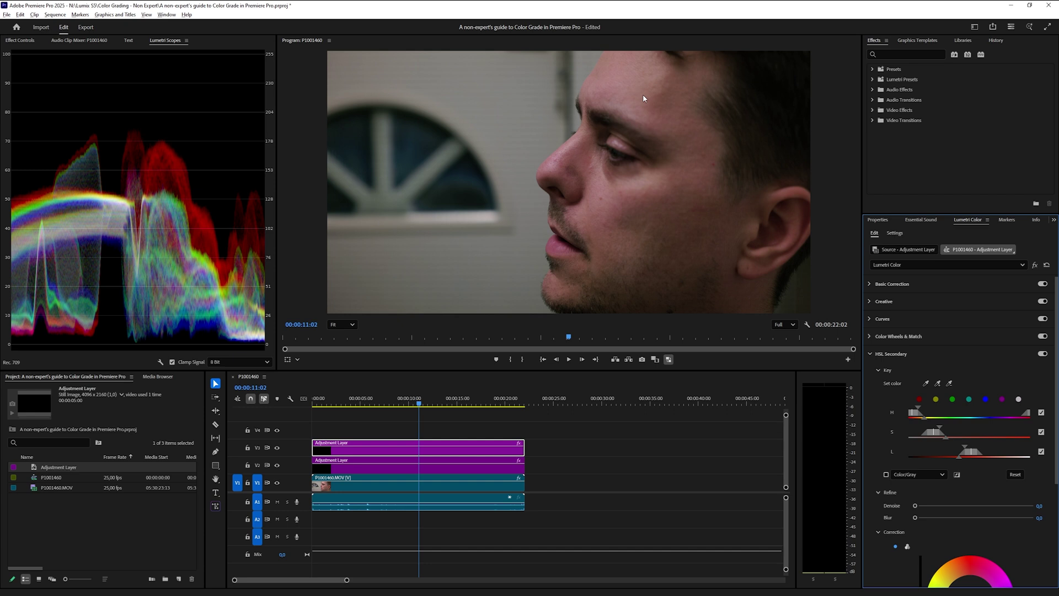
click(886, 475)
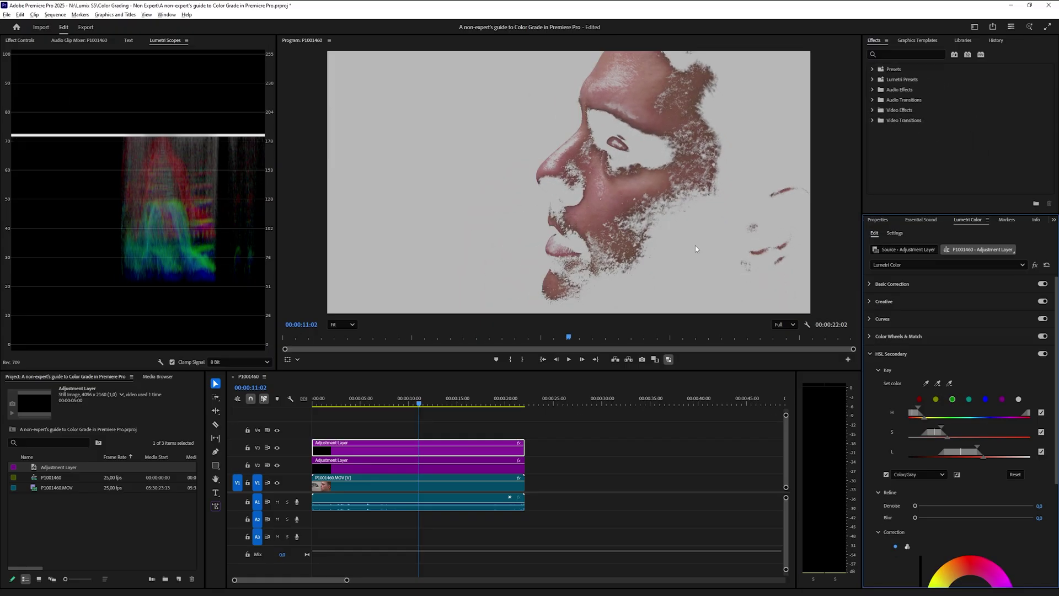
Extend the skin key across the face, beard, ear, neck and jaw
click(718, 275)
click(662, 286)
click(609, 298)
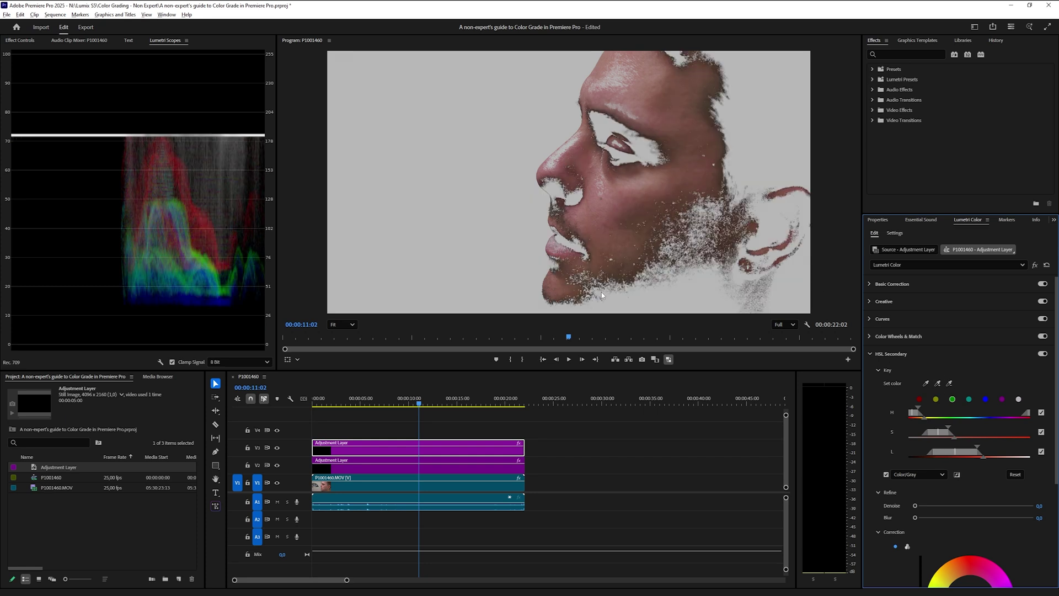
click(581, 187)
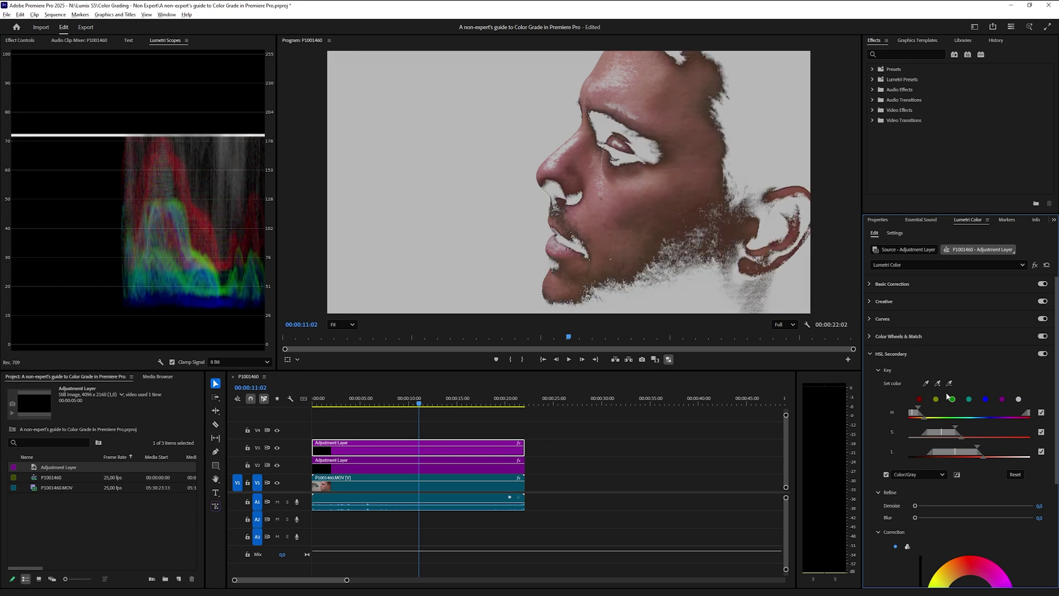
click(659, 242)
click(657, 267)
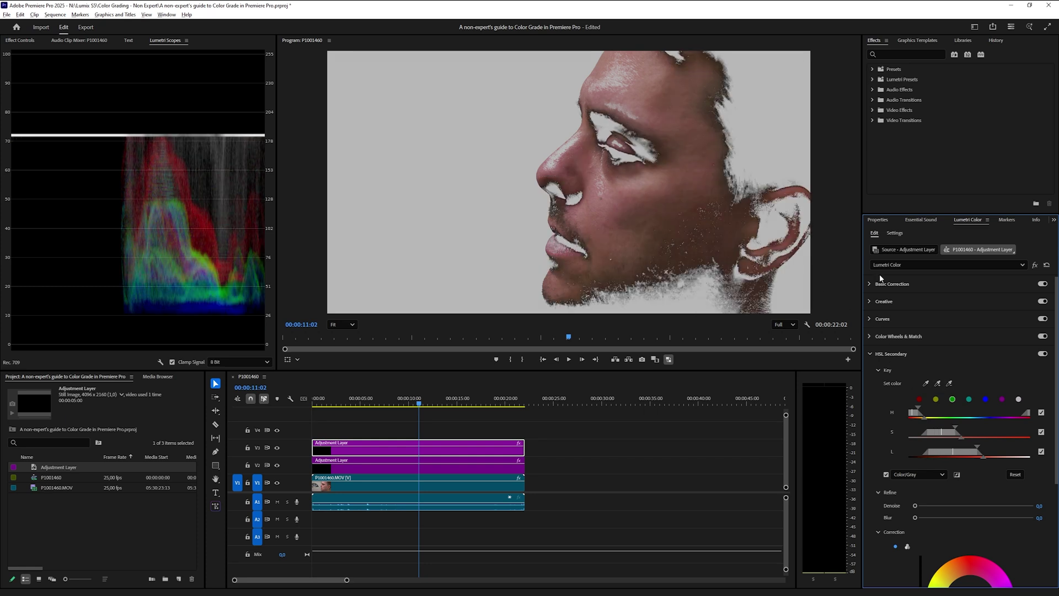
click(688, 249)
click(590, 251)
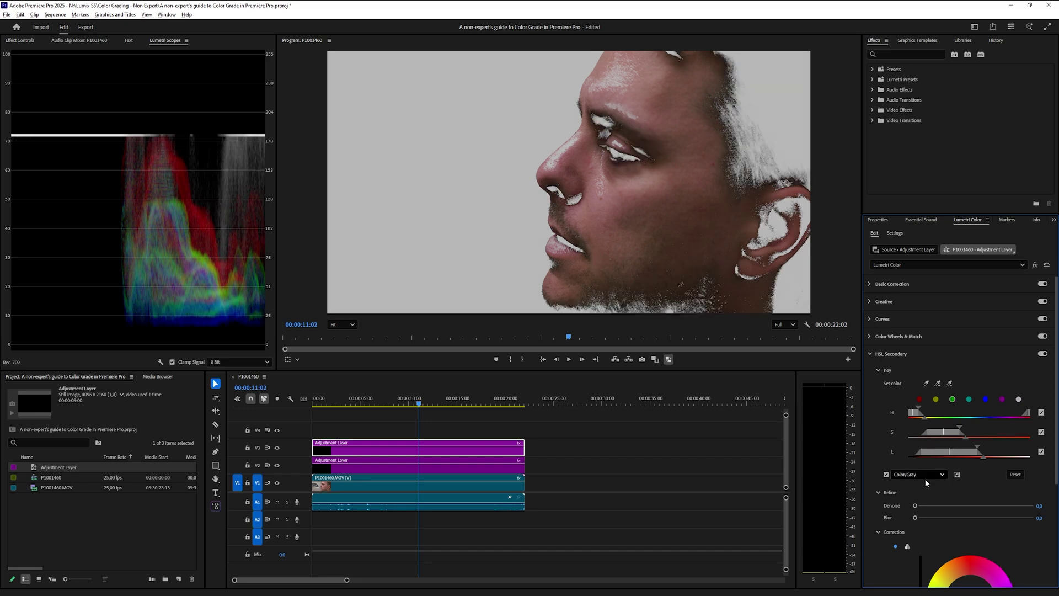
Widen the key's lightness range and smooth its edges with denoise and blur
drag(945, 435, 921, 410)
drag(976, 455, 920, 417)
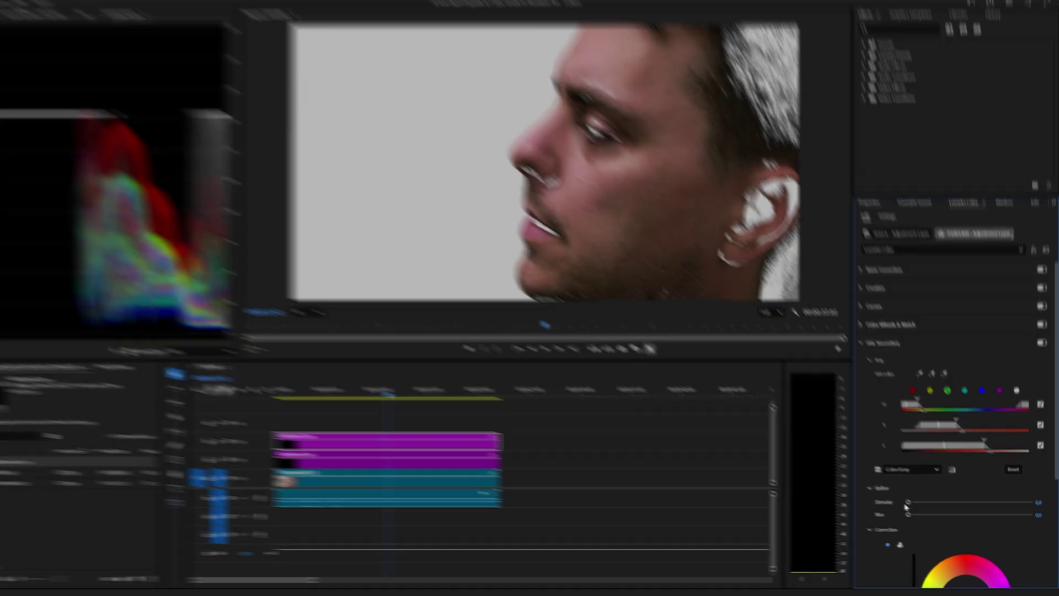
mouse_move(916, 506)
mouse_down()
mouse_move(944, 505)
mouse_move(923, 505)
mouse_move(923, 518)
mouse_up()
drag(739, 387, 736, 401)
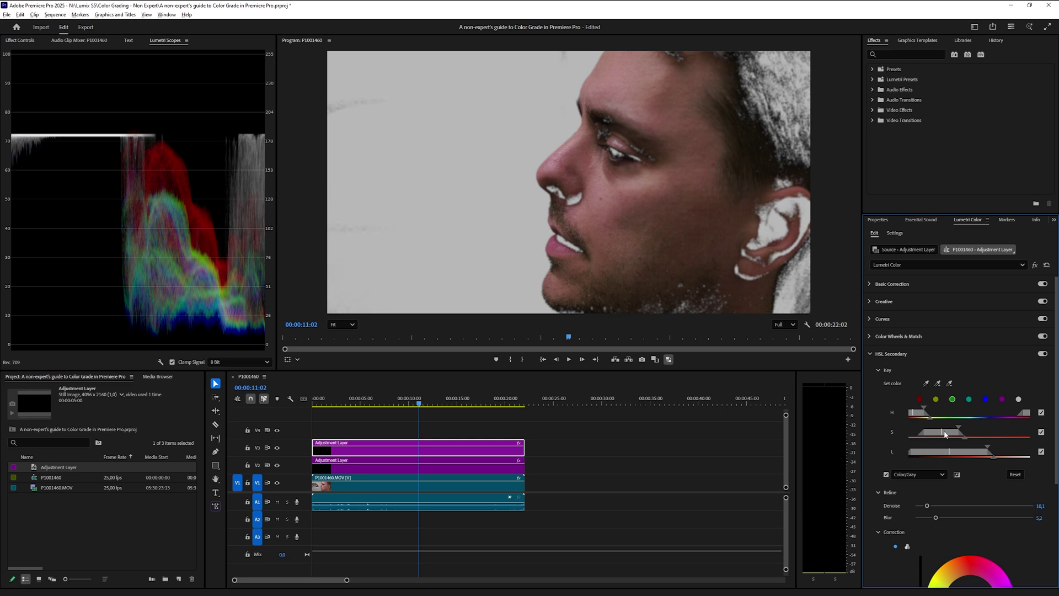
With red as base colour, add the eyelid skin to the key and turn off Color/Gray
click(919, 399)
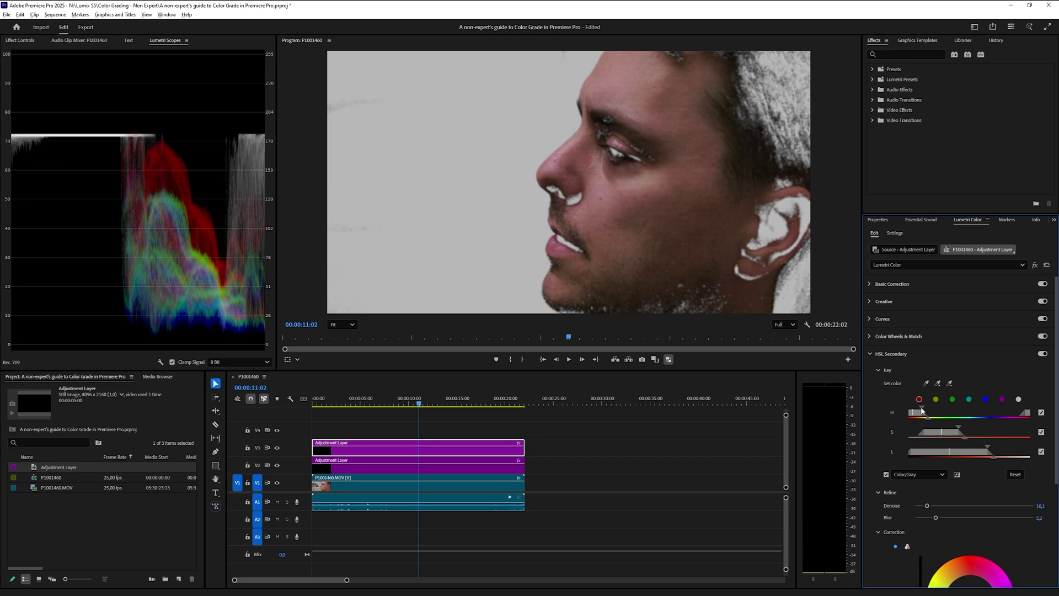
click(941, 386)
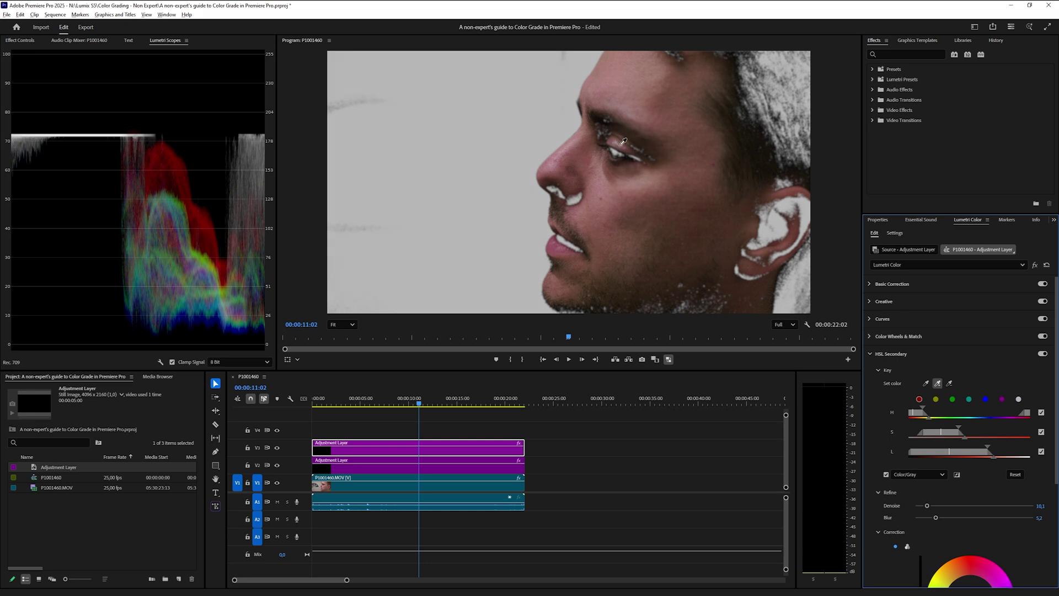
click(622, 145)
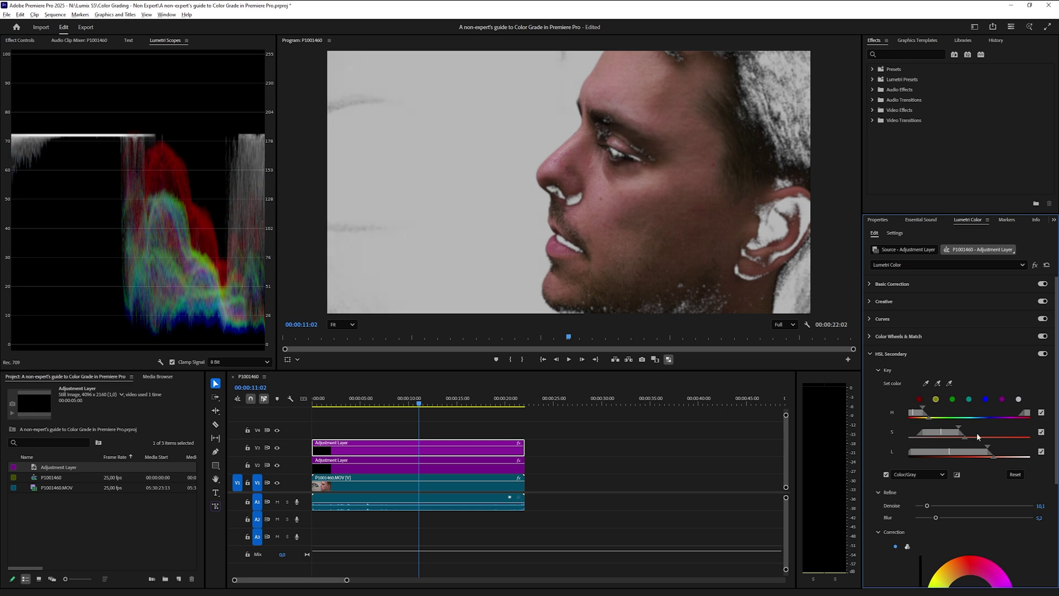
click(886, 475)
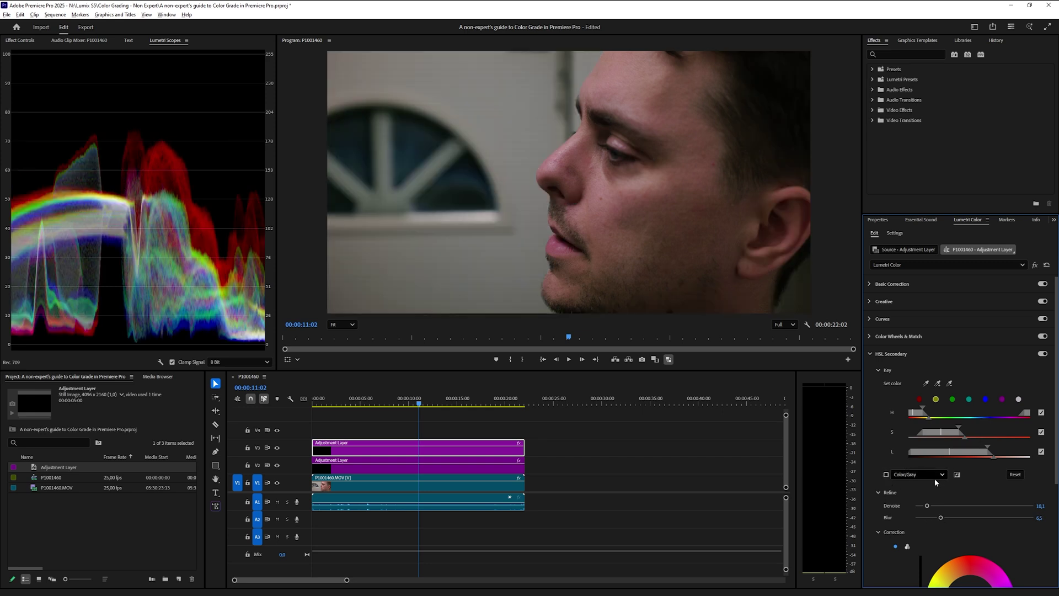
Switch to three-way wheels, shift highlights, midtones and shadows, and lower saturation to 97,6
scroll(982, 509, down, 3)
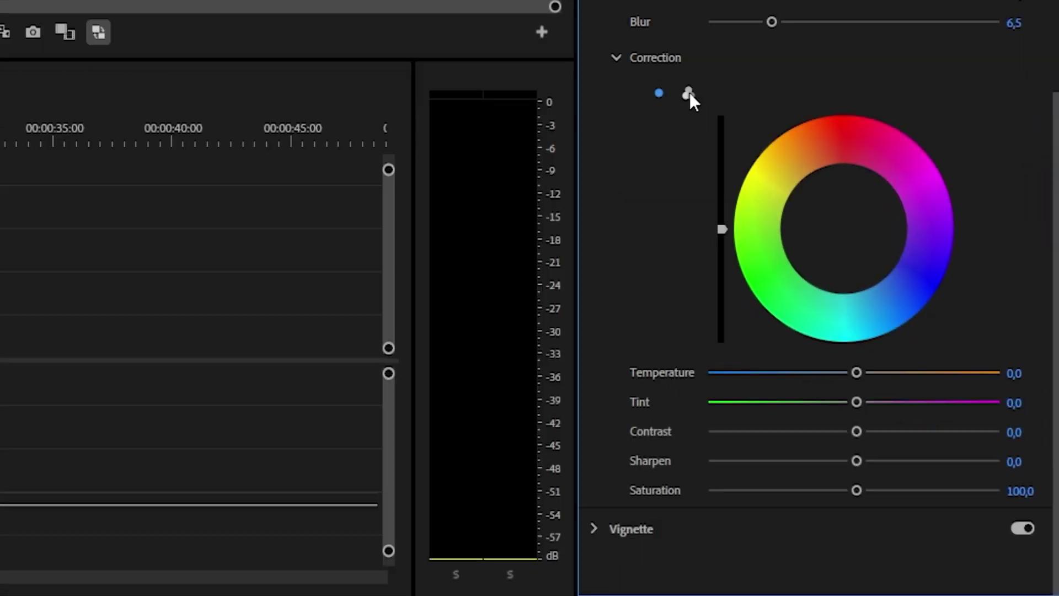
click(907, 384)
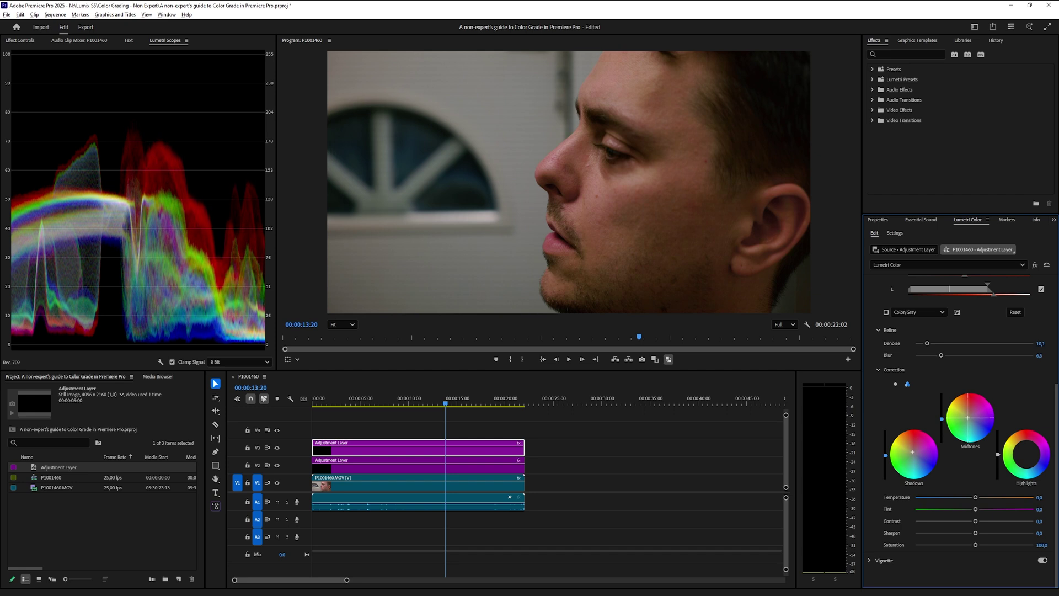
drag(1026, 455, 1030, 458)
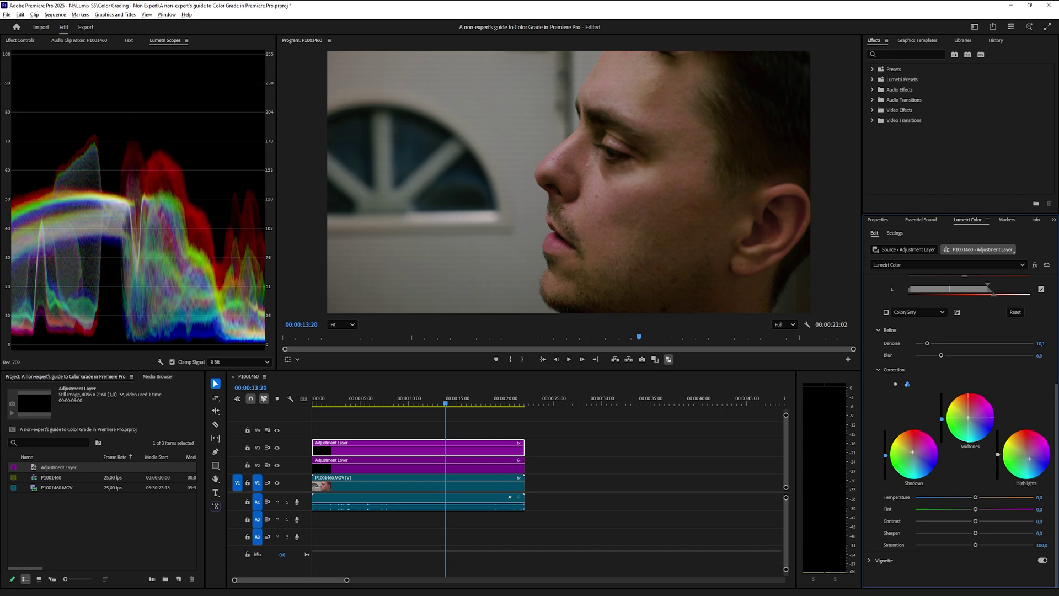
drag(969, 418, 969, 416)
drag(975, 545, 973, 546)
drag(914, 458, 913, 452)
Warm the temperature to 4,5, refine the wheels, and Alt-drag the layer onto V4
drag(969, 417, 969, 416)
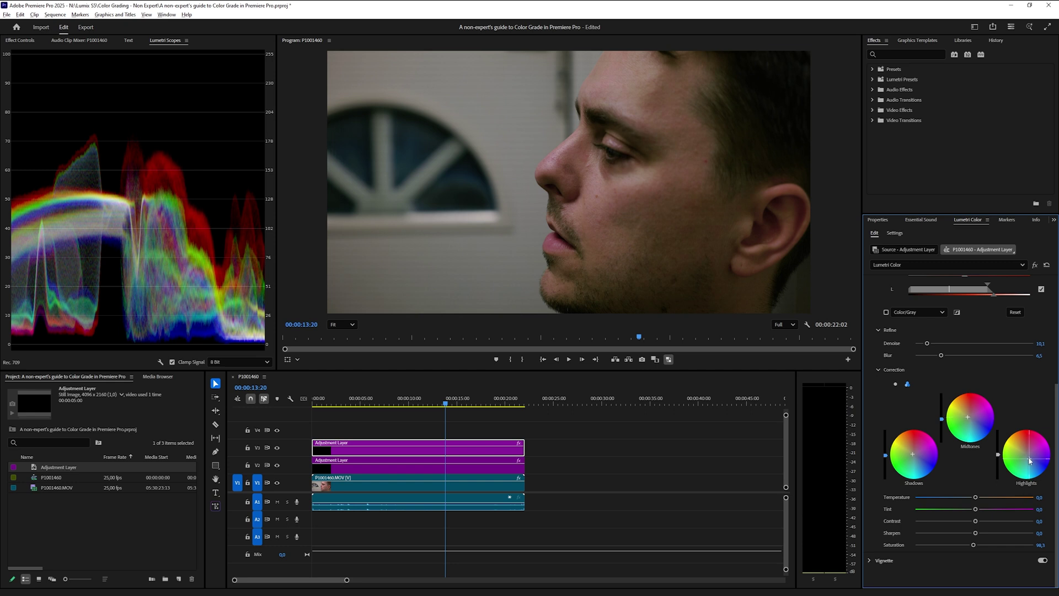
drag(1030, 458, 1028, 459)
drag(975, 497, 976, 510)
drag(926, 455, 913, 454)
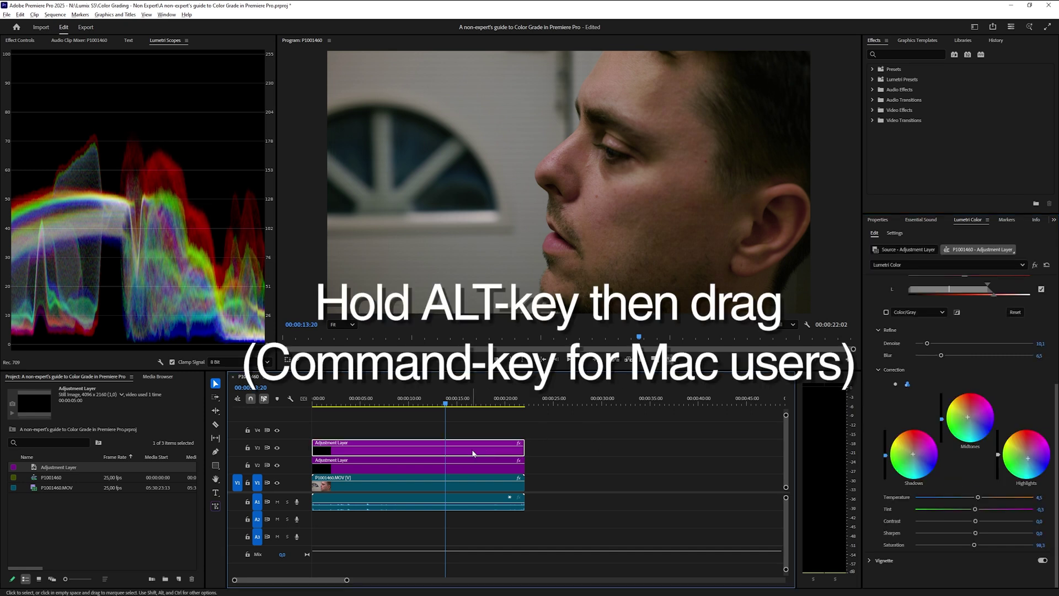
drag(472, 453, 473, 439)
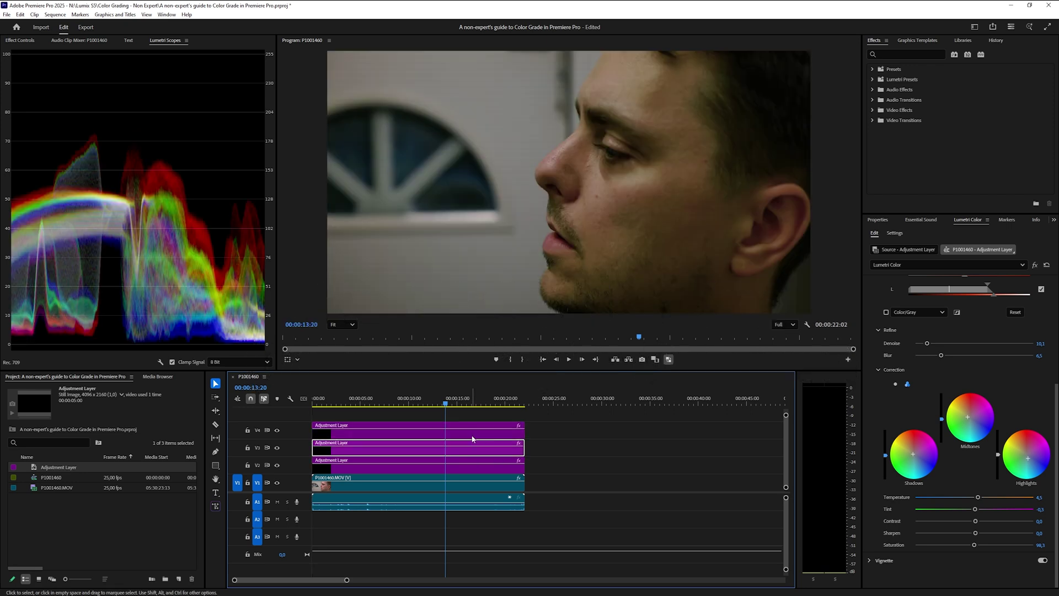
Nudge V4's shadows wheel, then on V3 lower saturation to 88,5 and fine-tune highlights and shadows
click(473, 436)
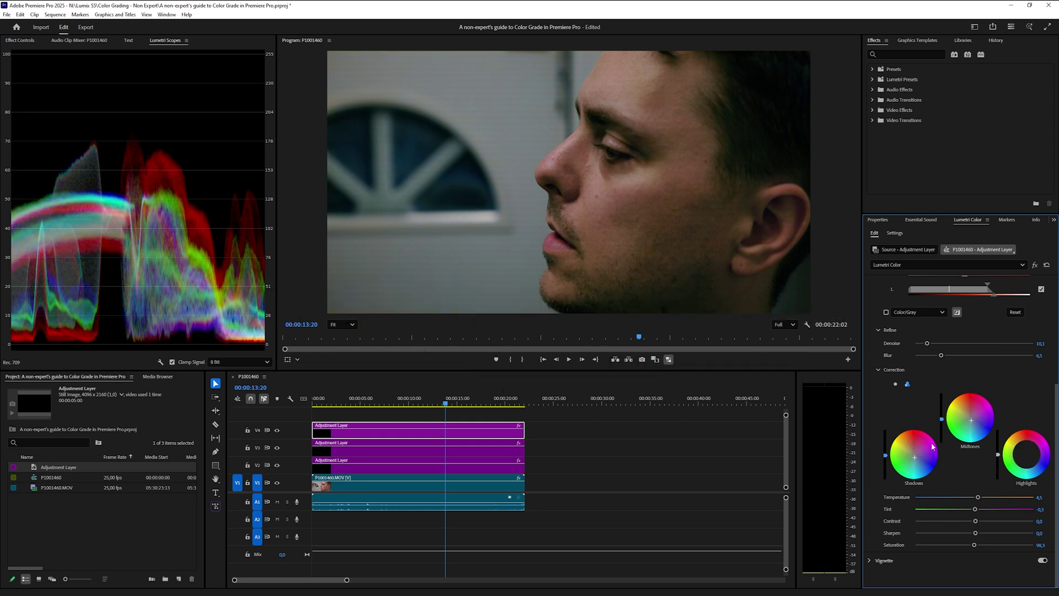
drag(919, 456, 915, 458)
click(504, 447)
drag(974, 545, 968, 549)
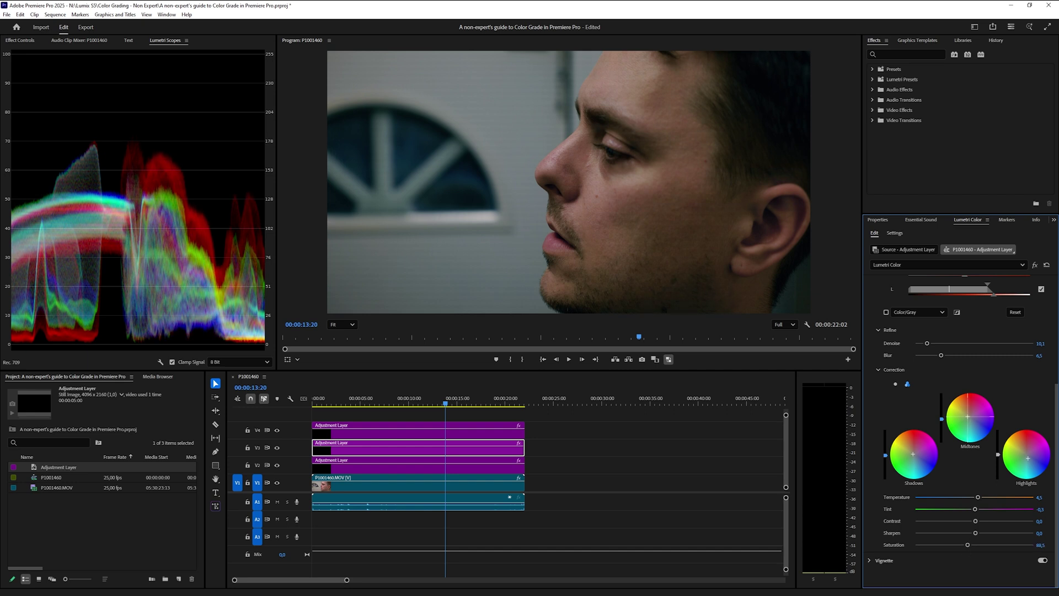
drag(1026, 454, 1027, 457)
drag(929, 457, 928, 458)
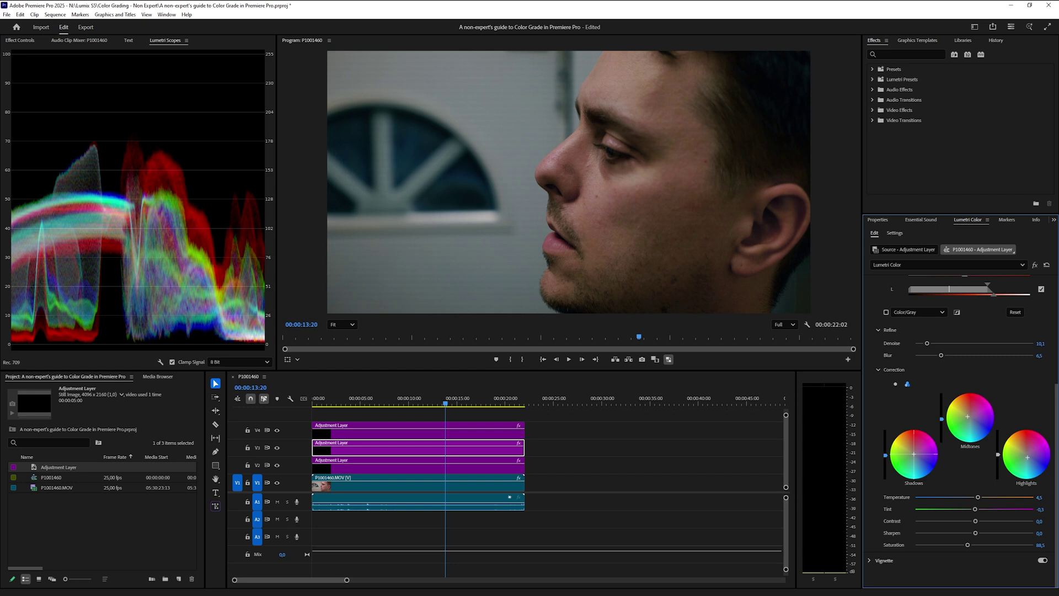
click(276, 430)
click(277, 447)
click(276, 465)
click(277, 465)
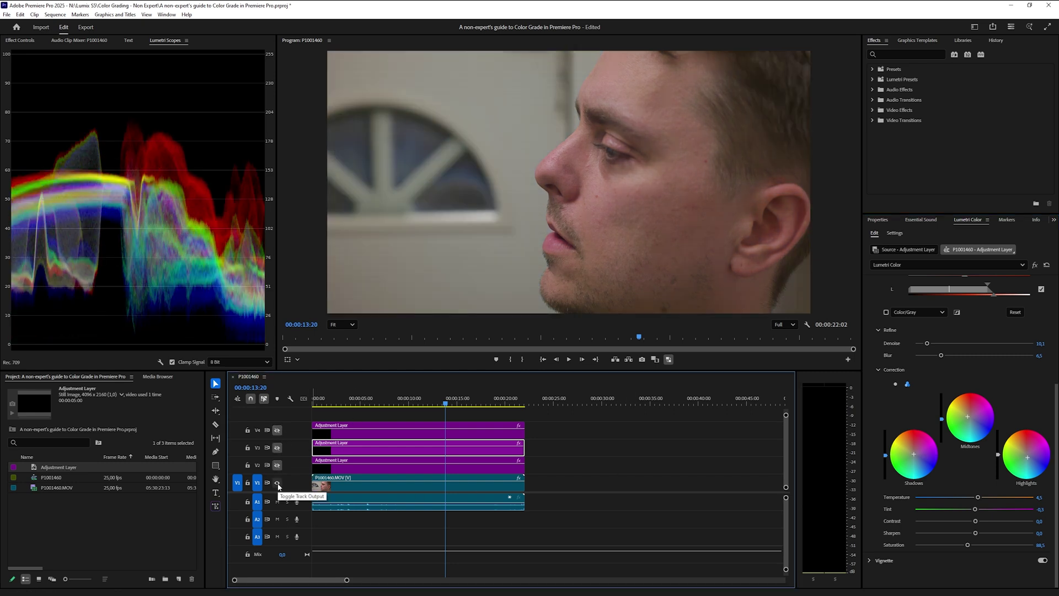
click(421, 485)
scroll(1046, 291, up, 3)
click(1028, 280)
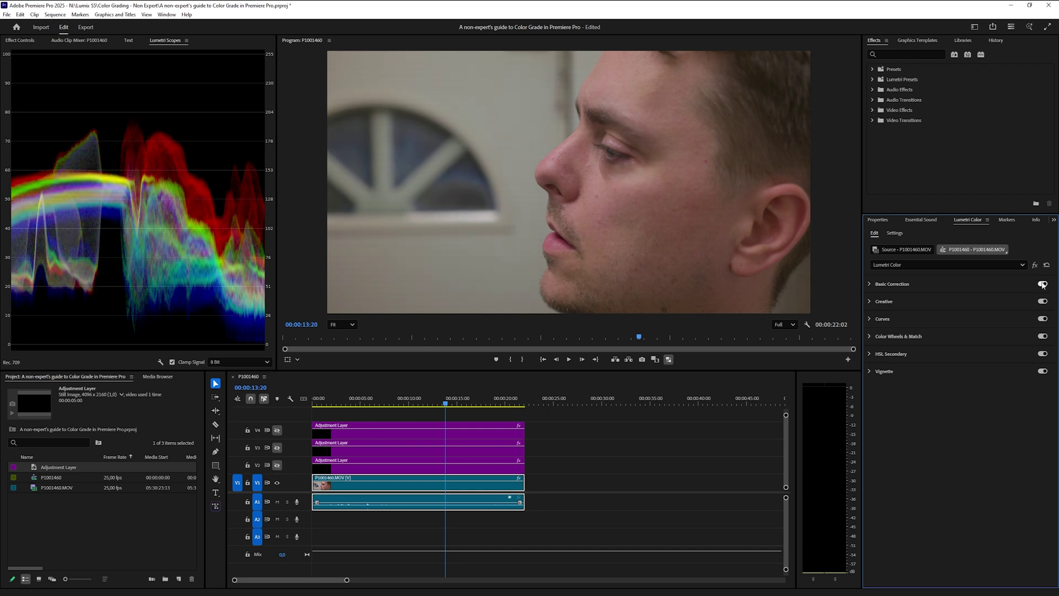
click(1042, 283)
click(277, 465)
click(278, 448)
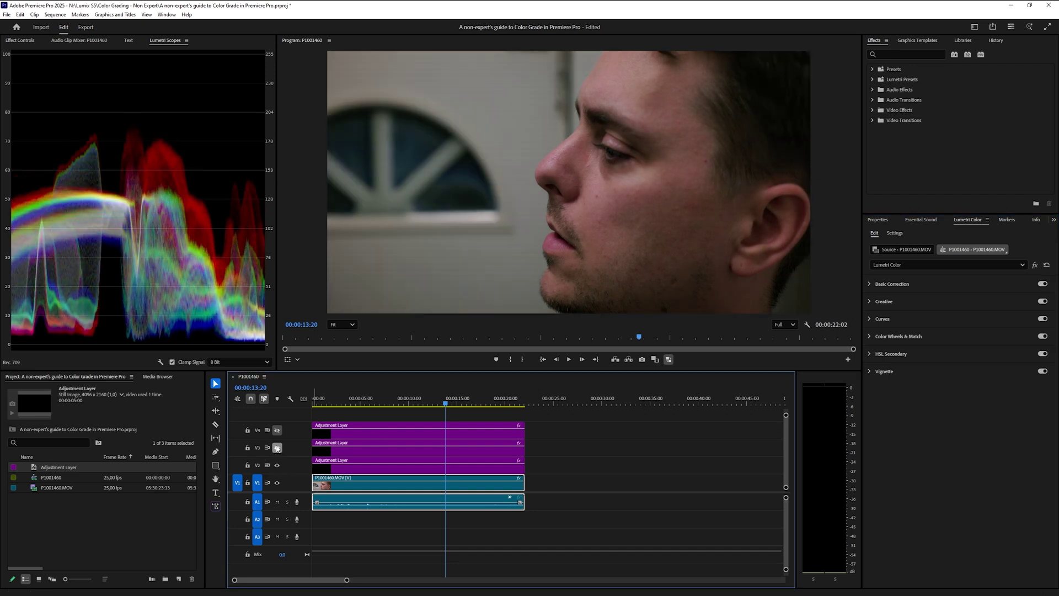
click(277, 430)
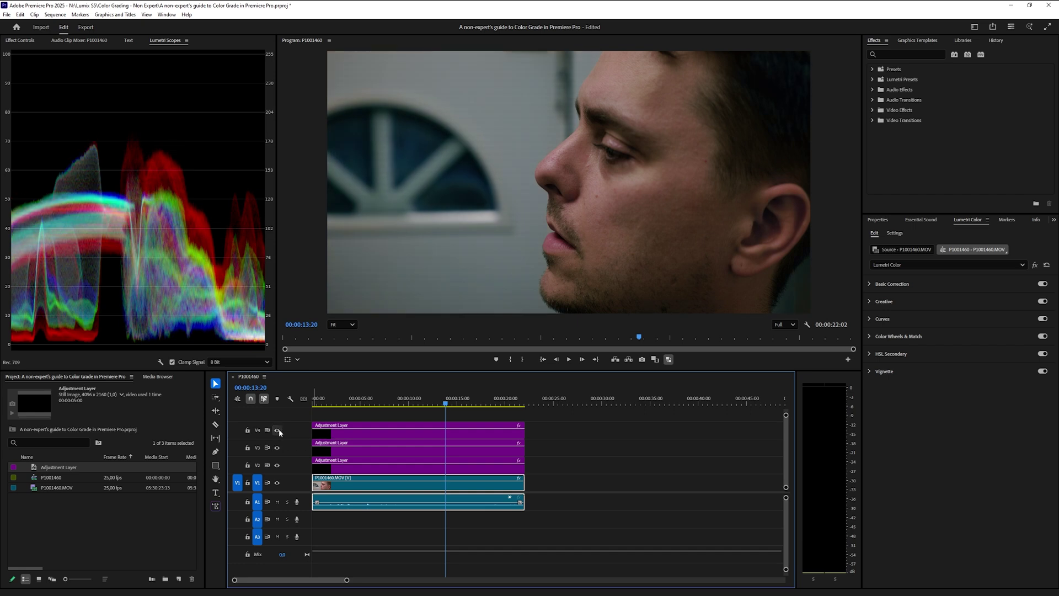
click(278, 431)
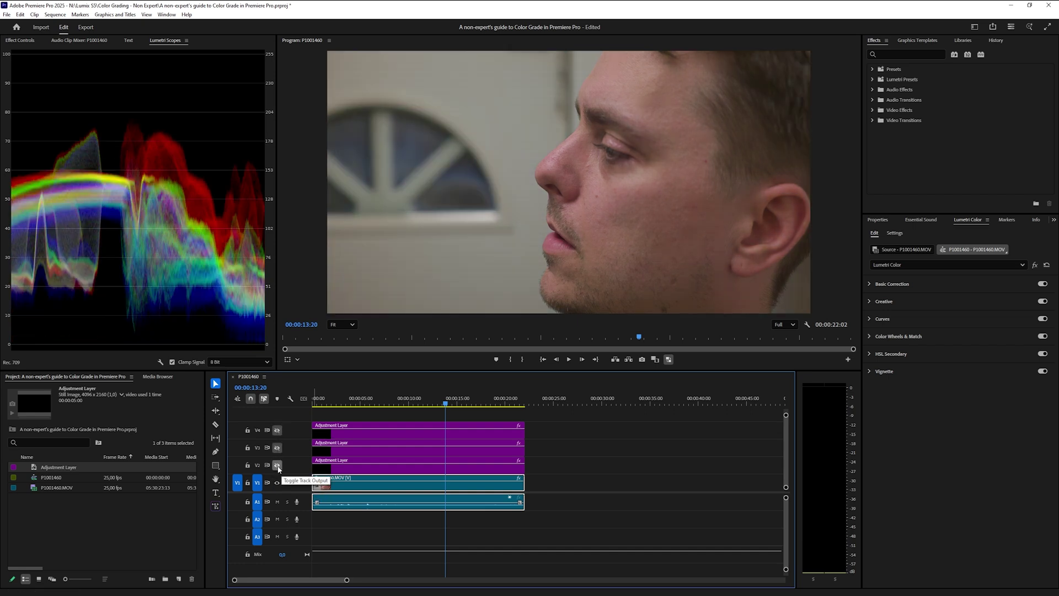
click(277, 431)
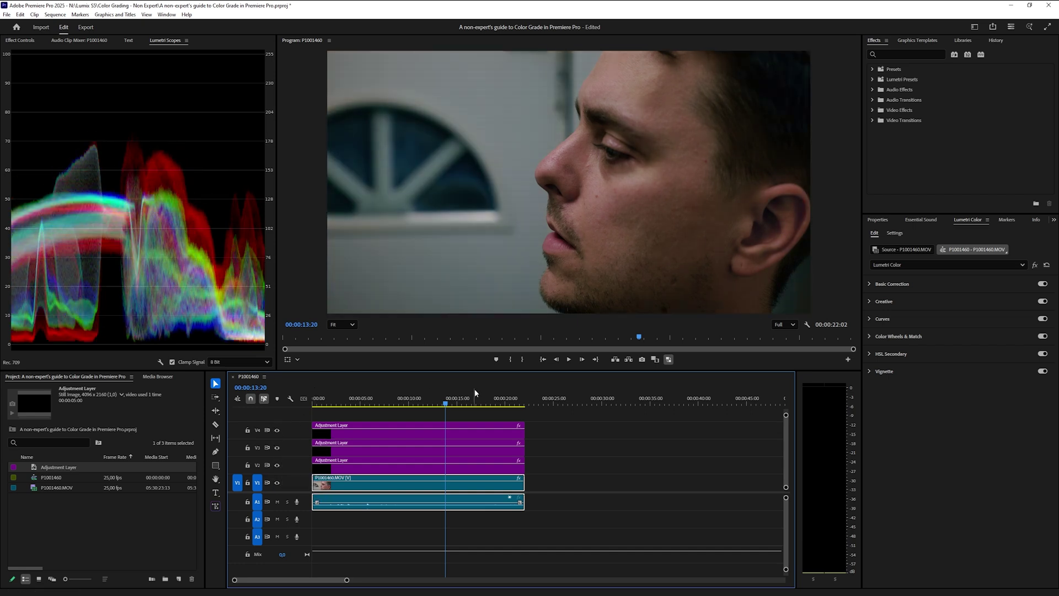
click(428, 406)
mouse_move(428, 409)
mouse_down()
mouse_move(407, 408)
mouse_move(421, 408)
mouse_up()
click(425, 430)
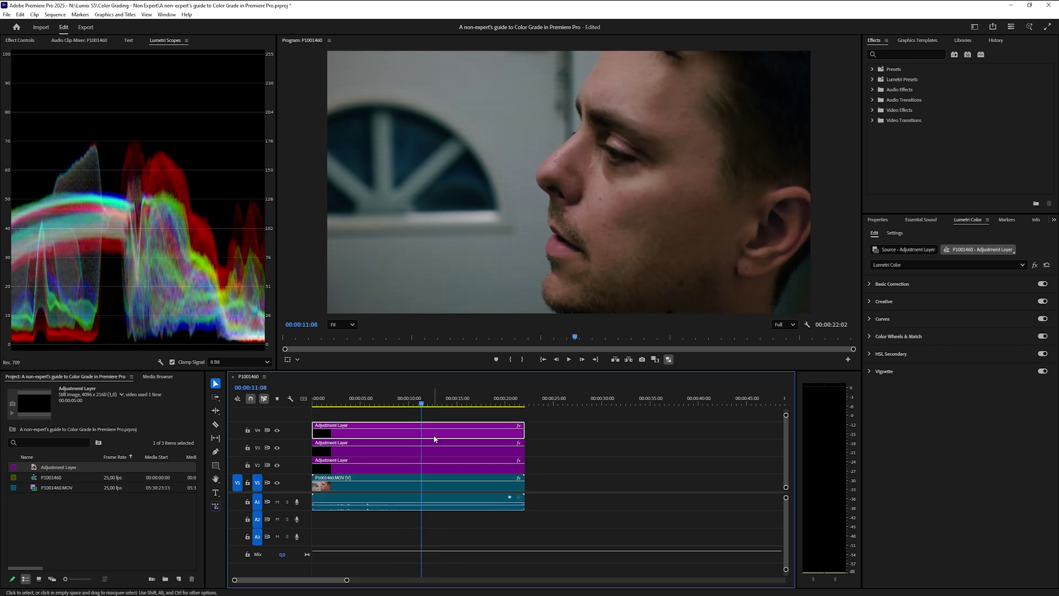
Darken the V4 layer's shadows and move the playhead to 00:00:10:22
click(892, 354)
scroll(916, 434, down, 3)
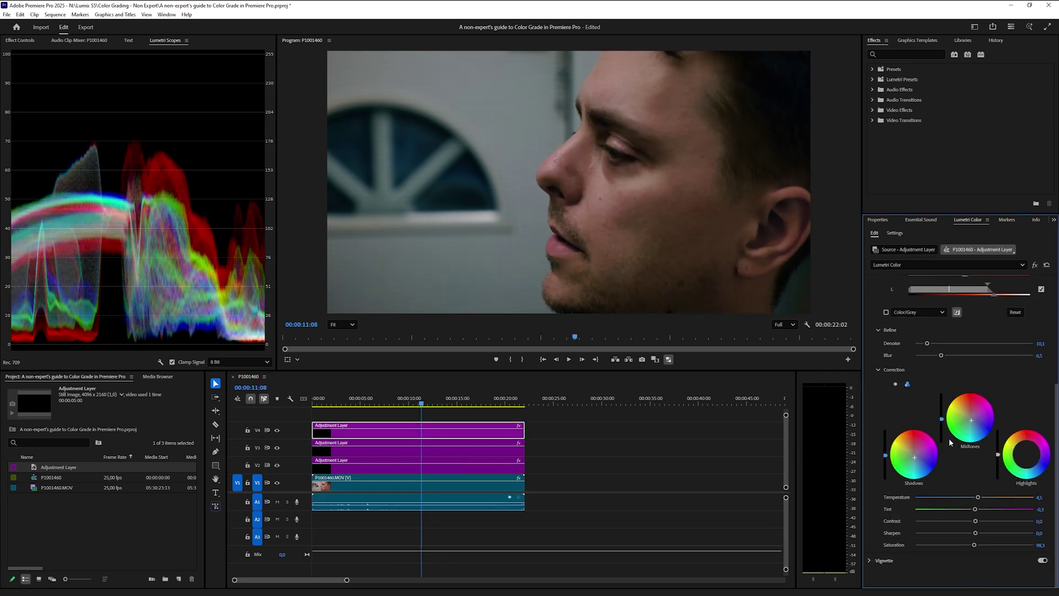
drag(887, 456, 886, 460)
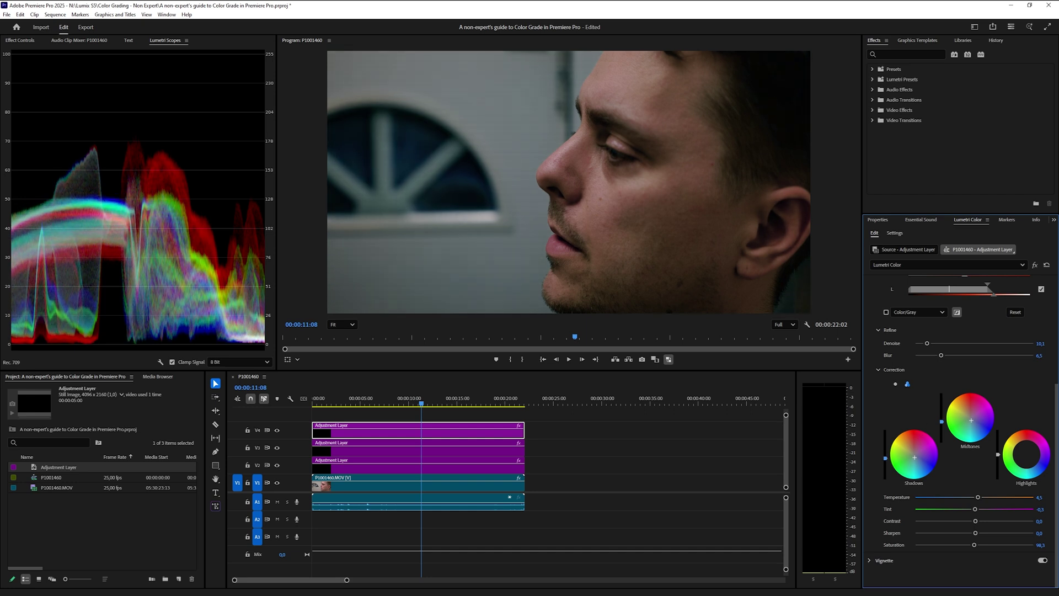
click(404, 410)
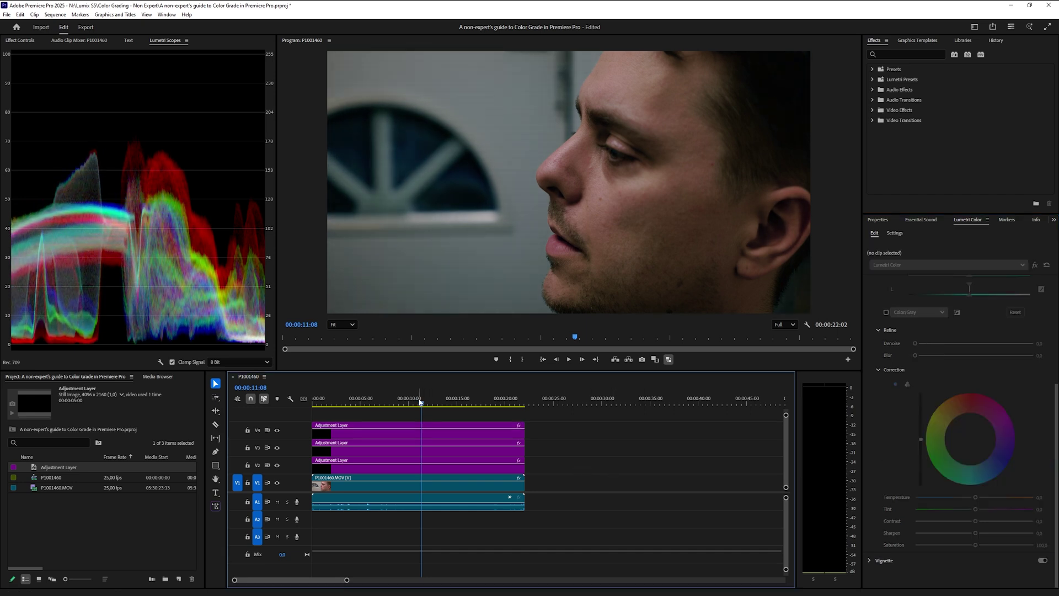
drag(405, 411, 417, 411)
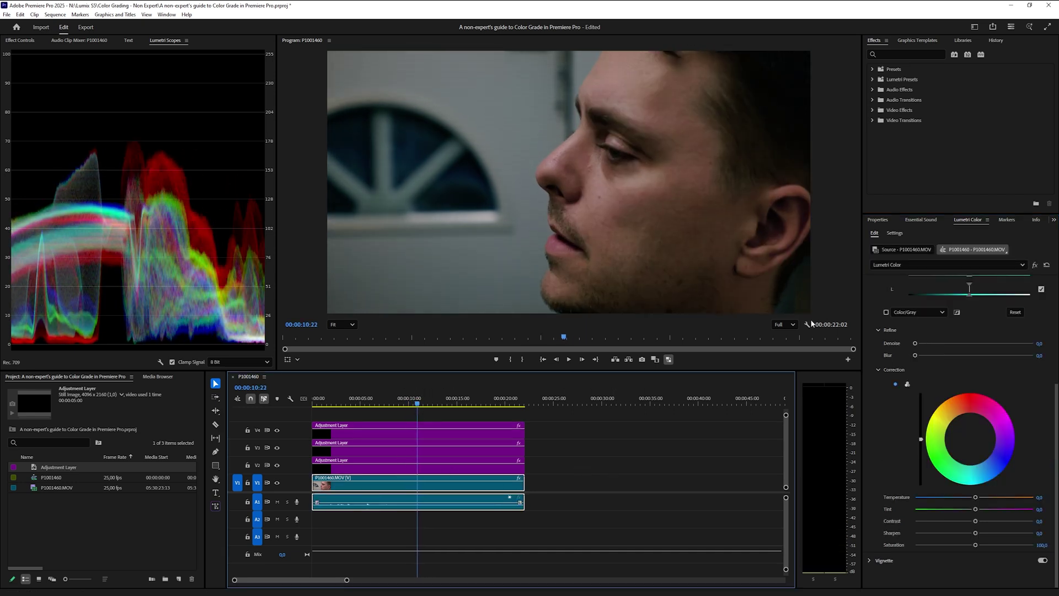
Add the hair tones to the V4 key using the grey mask preview, then restore full colour
click(399, 436)
click(887, 313)
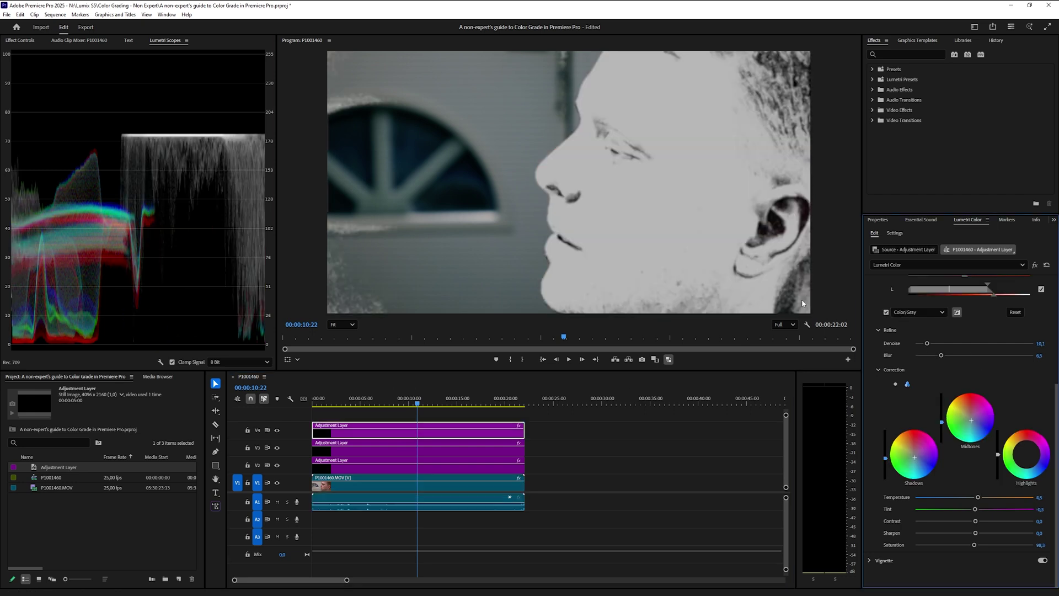
scroll(940, 286, up, 2)
click(940, 284)
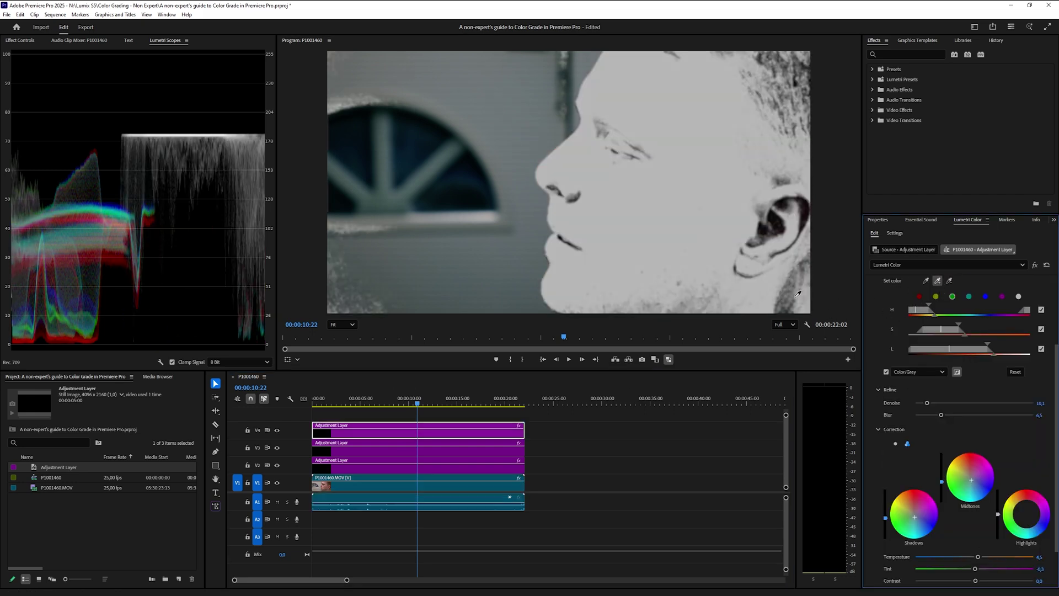
click(938, 280)
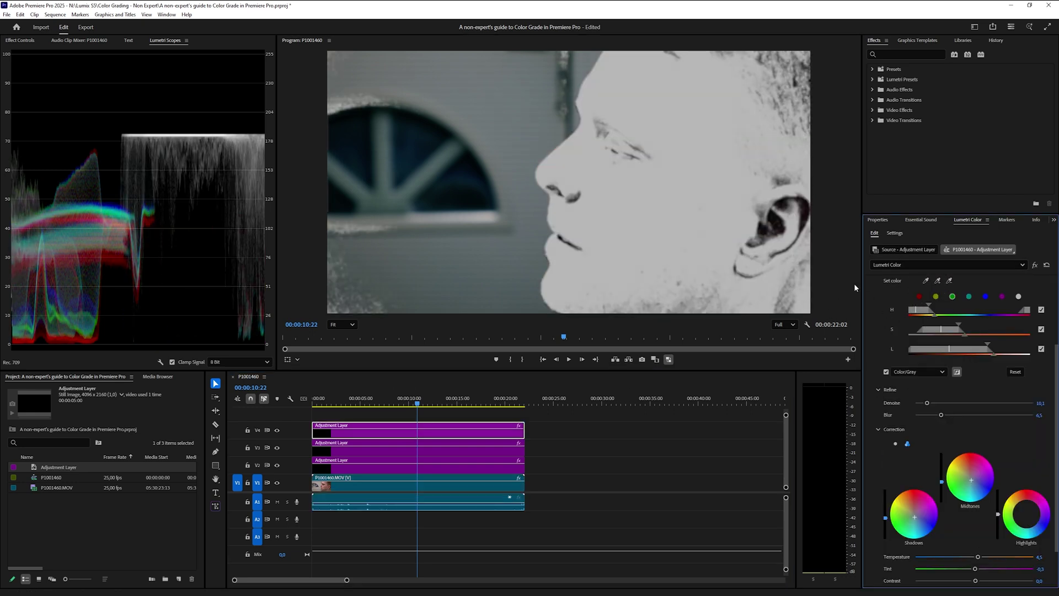
click(886, 371)
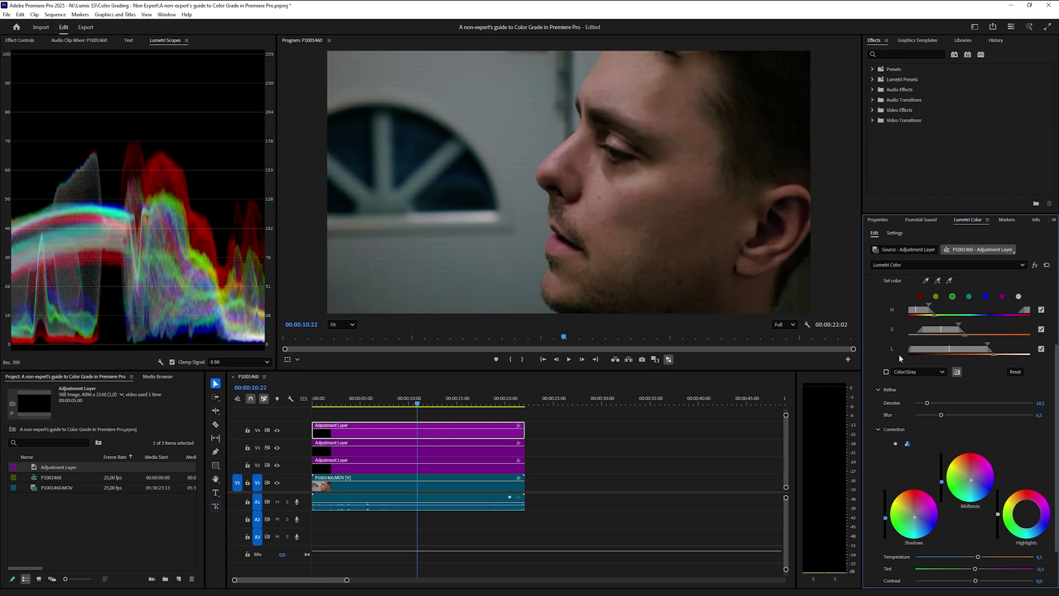